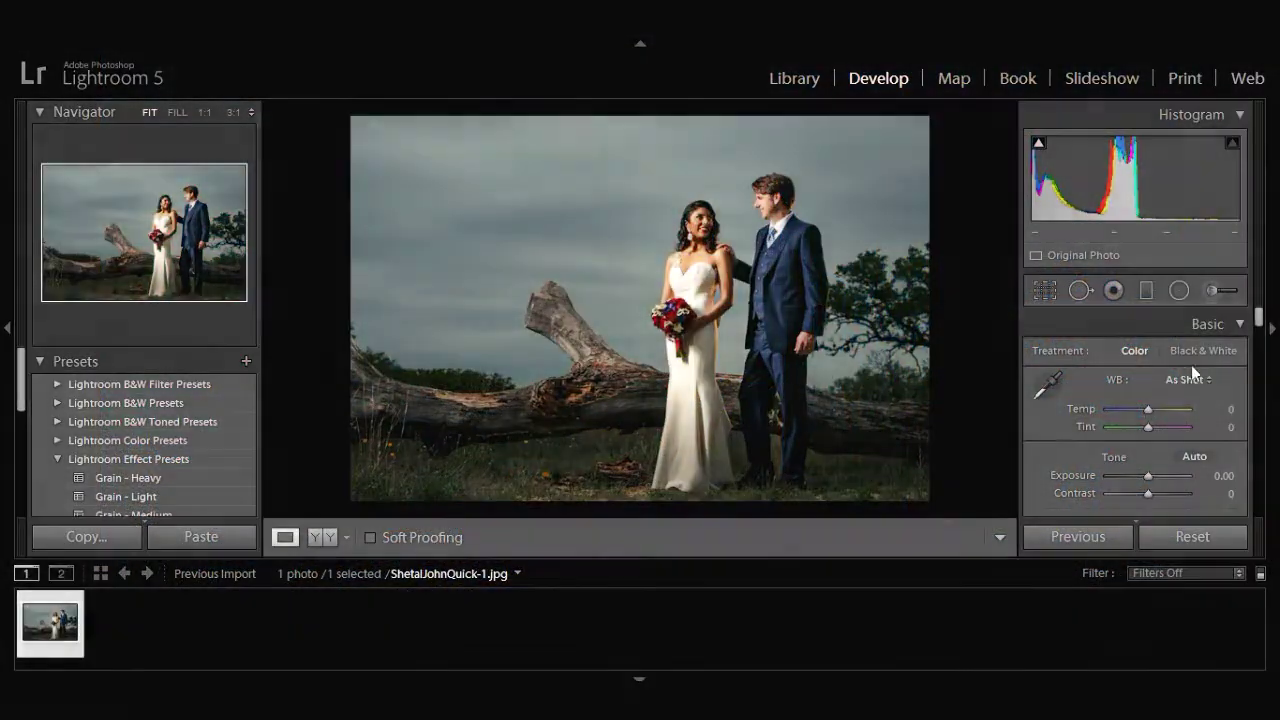
# Cool the white balance to Temp -29 and Tint -5, and raise Exposure.
pyautogui.moveTo(1258, 318); pyautogui.dragTo(1259, 336)
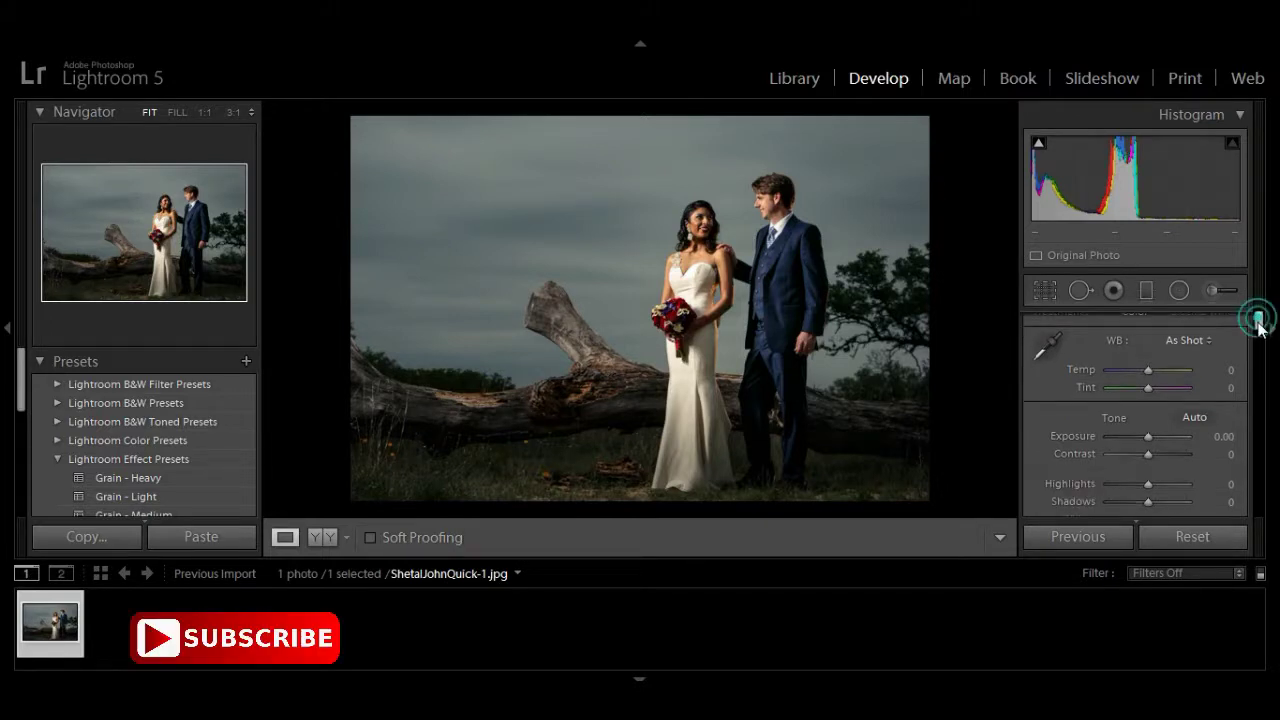
pyautogui.moveTo(1149, 348); pyautogui.dragTo(1144, 349)
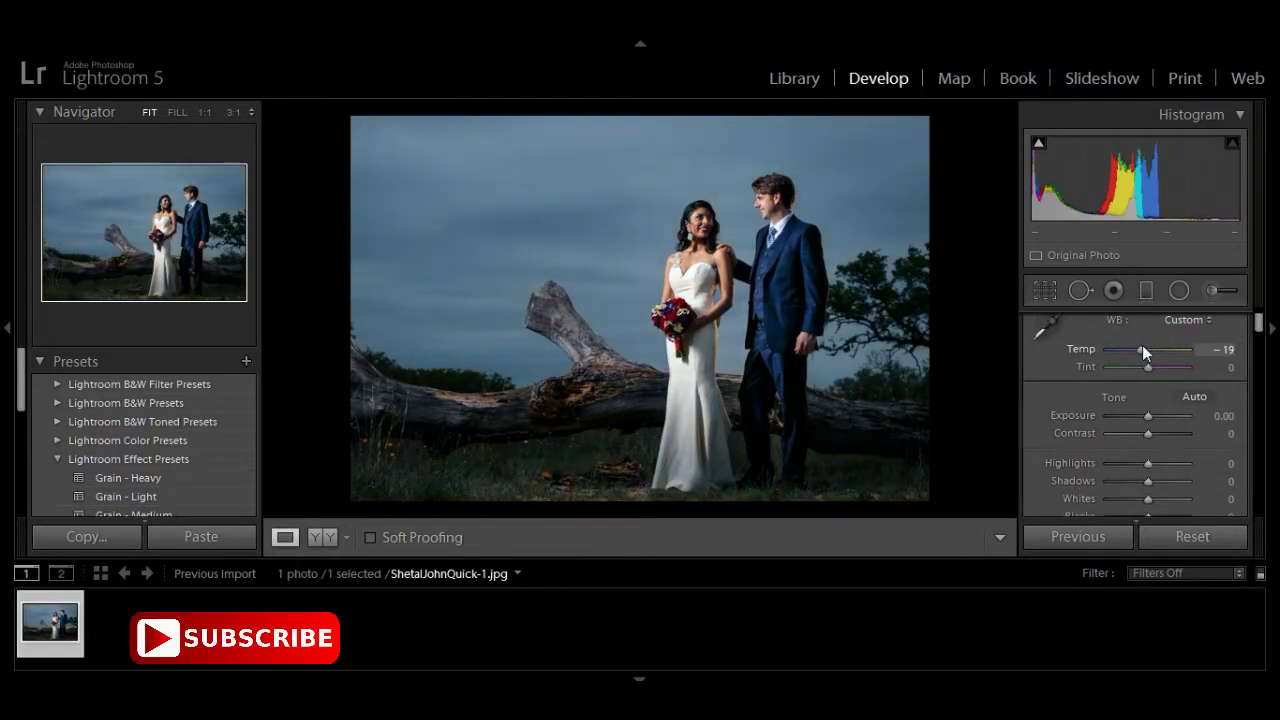
pyautogui.moveTo(1144, 349); pyautogui.dragTo(1146, 367)
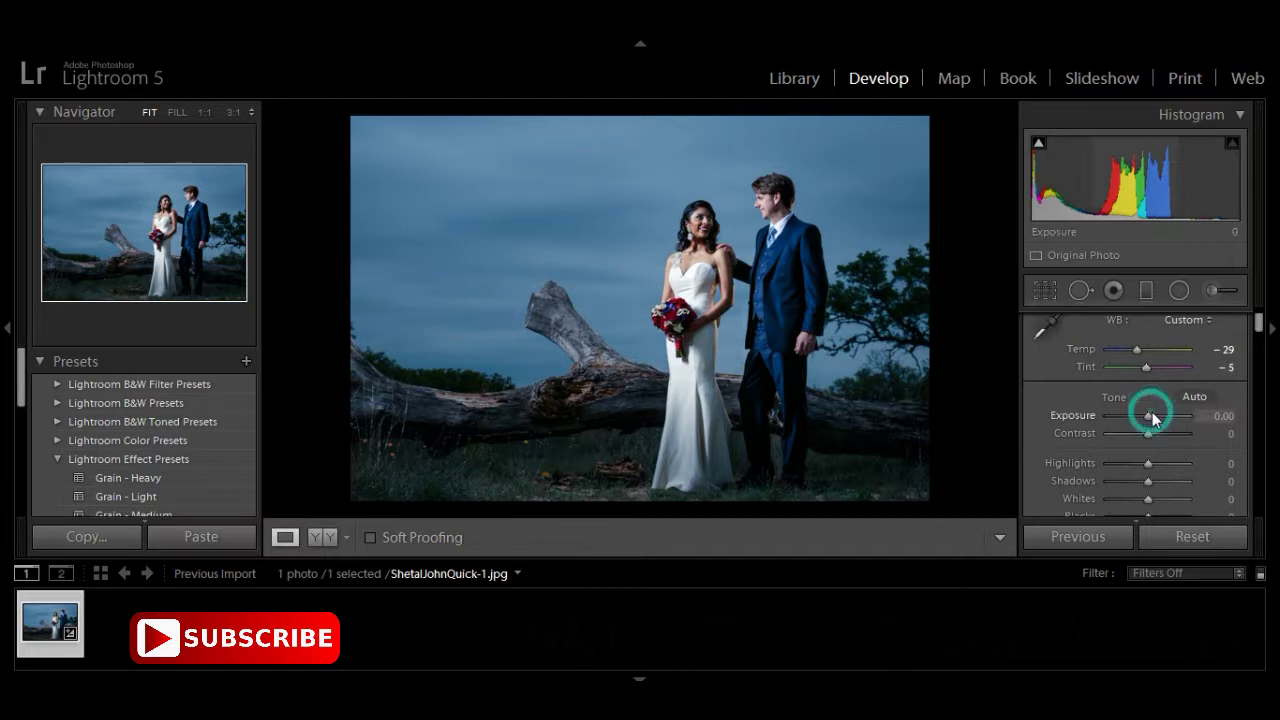
pyautogui.moveTo(1152, 412); pyautogui.dragTo(1151, 412)
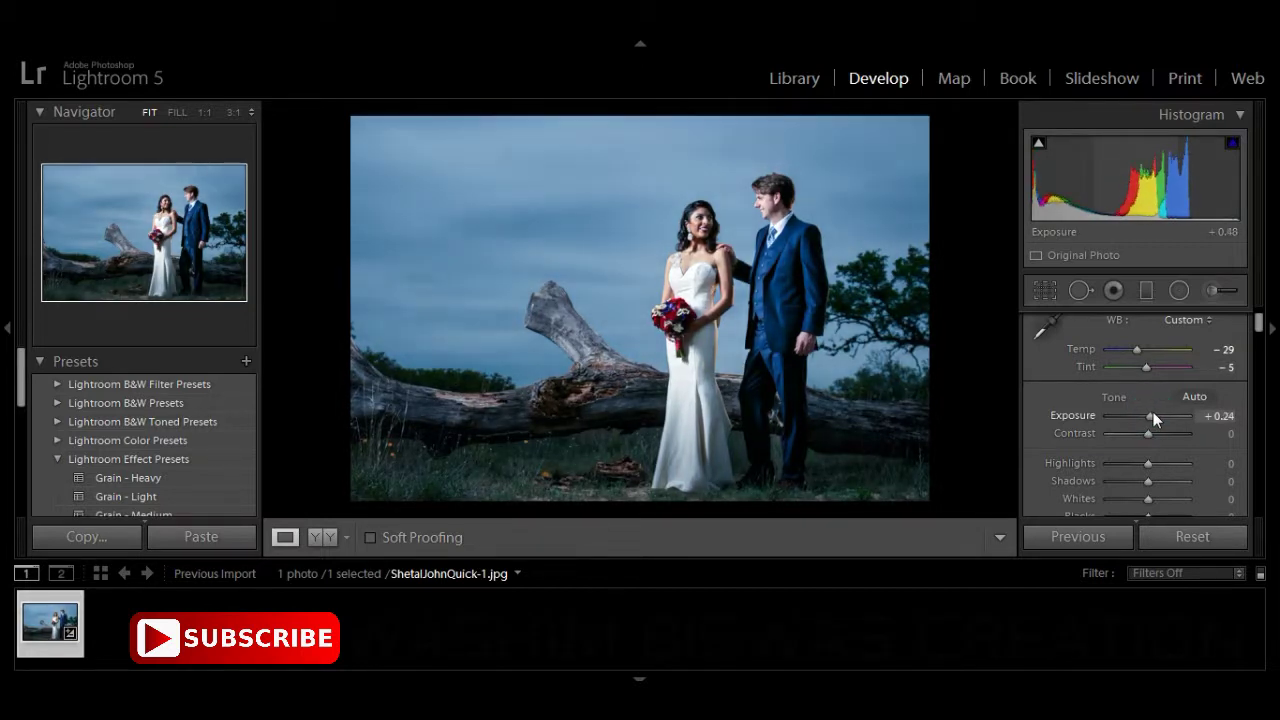
# Set Highlights -62, Shadows +71, Whites +12, Clarity +21 and Vibrance +40.
pyautogui.moveTo(1258, 322); pyautogui.dragTo(1258, 336)
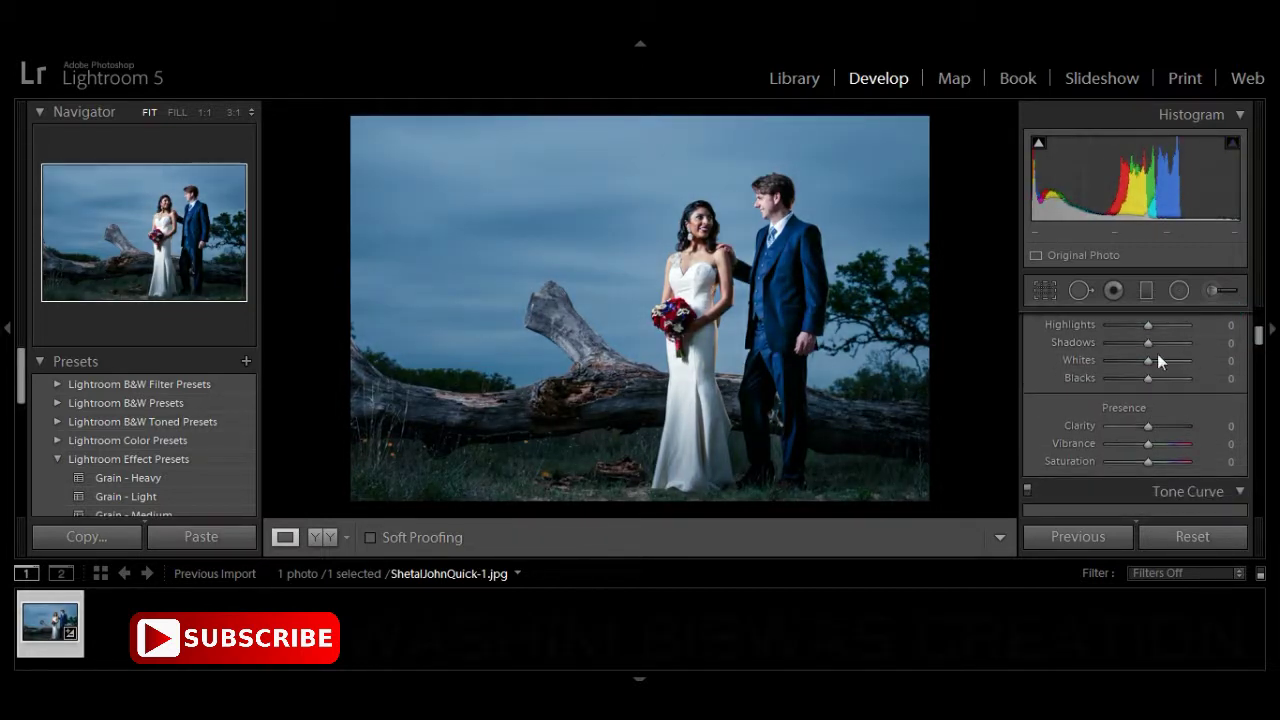
pyautogui.moveTo(1145, 326); pyautogui.dragTo(1161, 330)
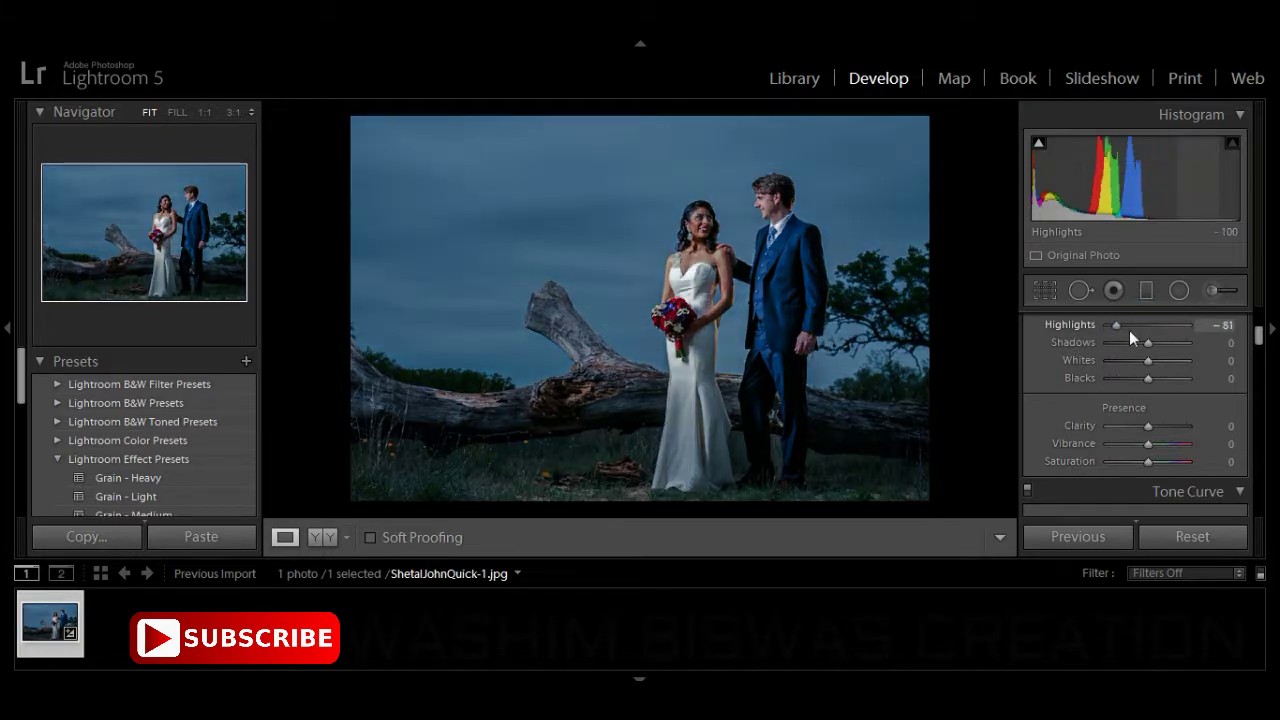
pyautogui.moveTo(1161, 330)
pyautogui.mouseDown()
pyautogui.moveTo(1121, 330)
pyautogui.moveTo(1112, 358)
pyautogui.moveTo(1093, 359)
pyautogui.moveTo(1154, 366)
pyautogui.moveTo(1160, 343)
pyautogui.moveTo(1176, 343)
pyautogui.moveTo(1154, 375)
pyautogui.mouseUp()
pyautogui.moveTo(1148, 425)
pyautogui.mouseDown()
pyautogui.moveTo(1176, 425)
pyautogui.moveTo(1158, 424)
pyautogui.moveTo(1165, 444)
pyautogui.mouseUp()
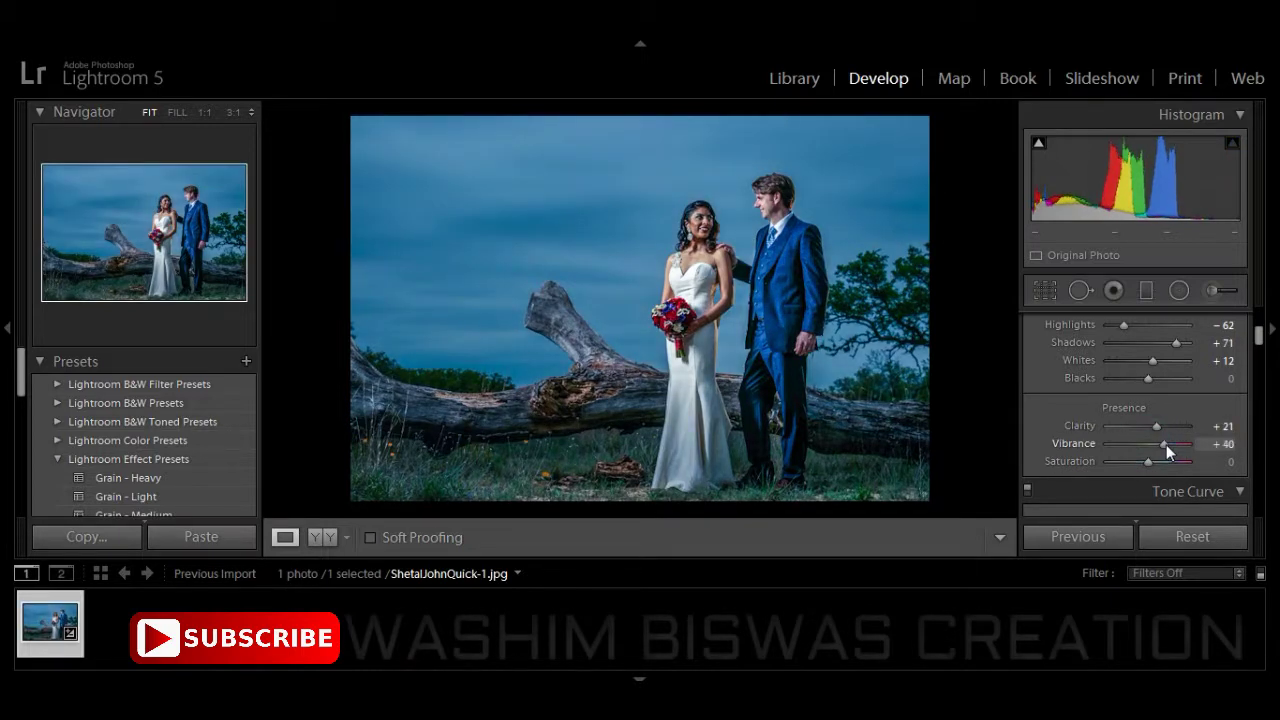
pyautogui.moveTo(1258, 333); pyautogui.dragTo(1258, 385)
# Shift the Green hue in the HSL panel.
pyautogui.click(1056, 318)
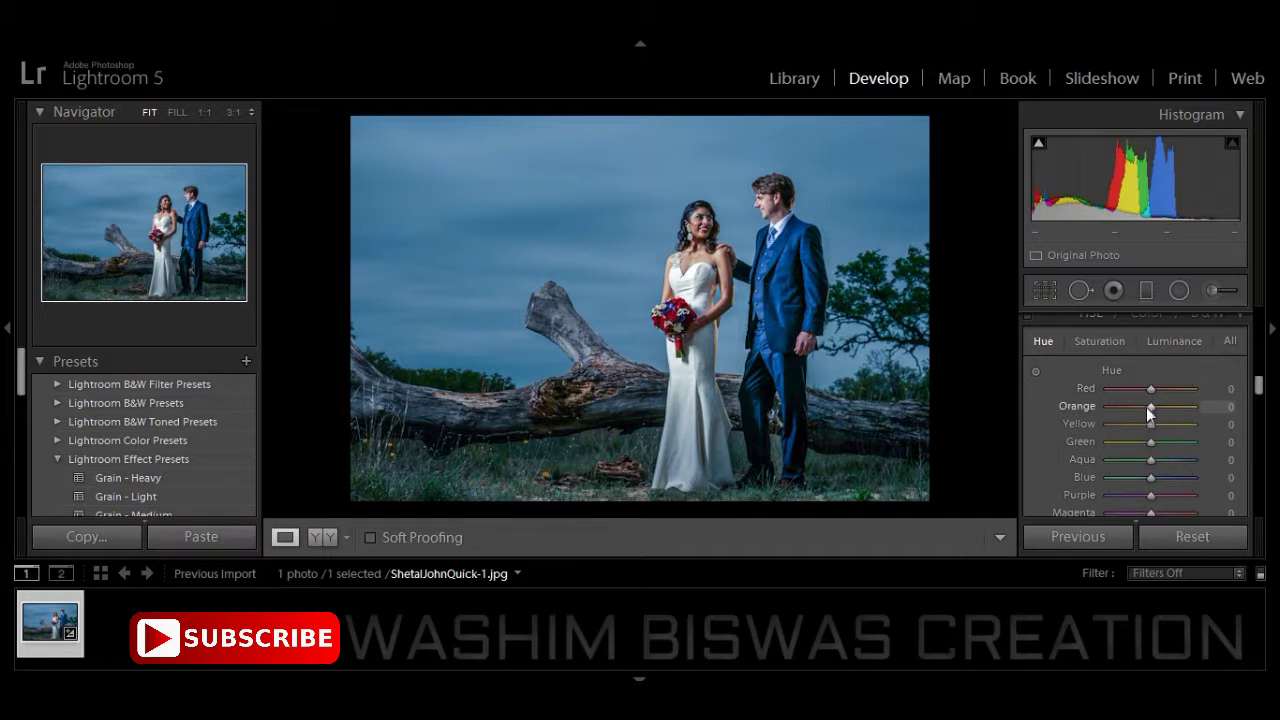
pyautogui.moveTo(1151, 441); pyautogui.dragTo(1079, 447)
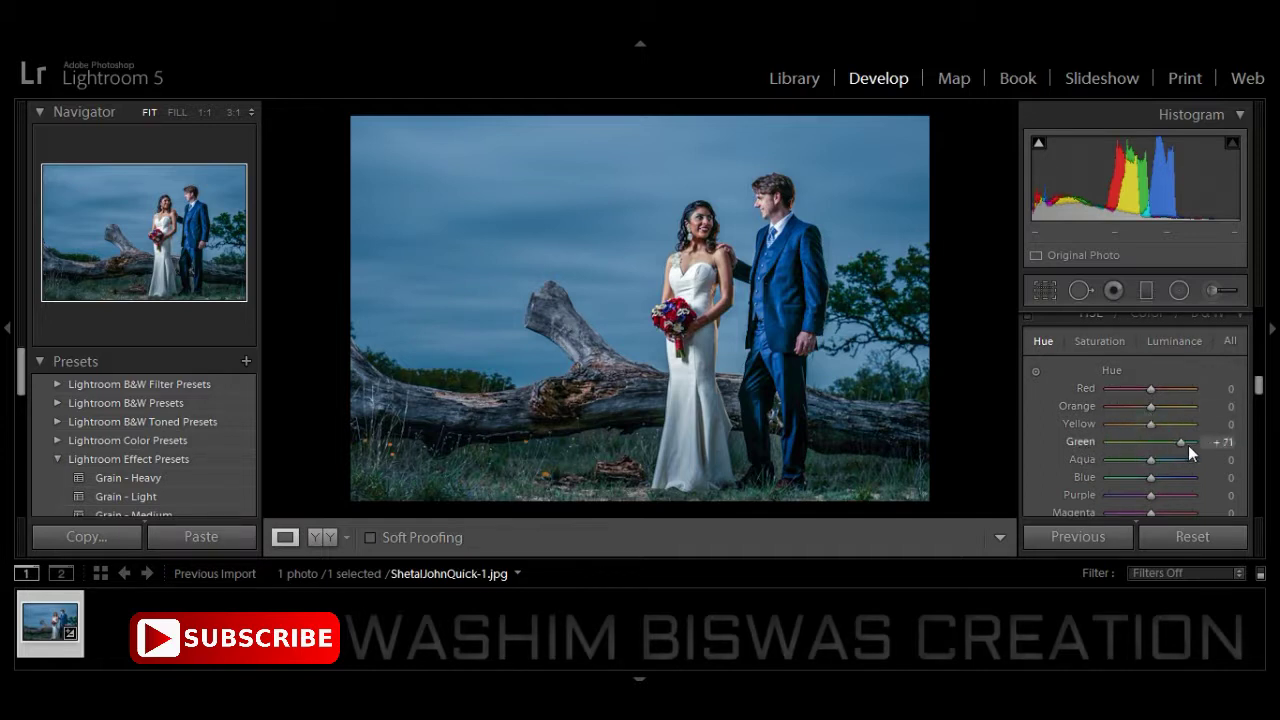
pyautogui.moveTo(1198, 442); pyautogui.dragTo(1041, 442)
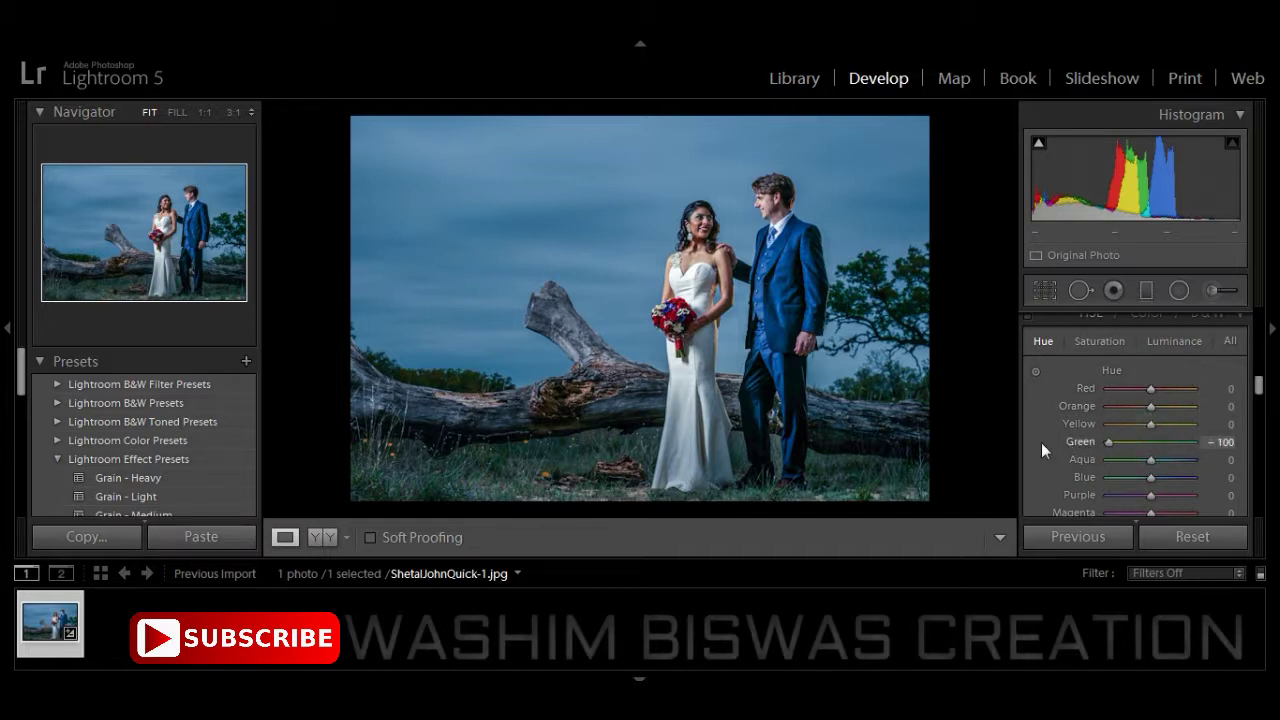
# Push Yellow saturation to +100 and darken Green luminance to -16.
pyautogui.click(1107, 342)
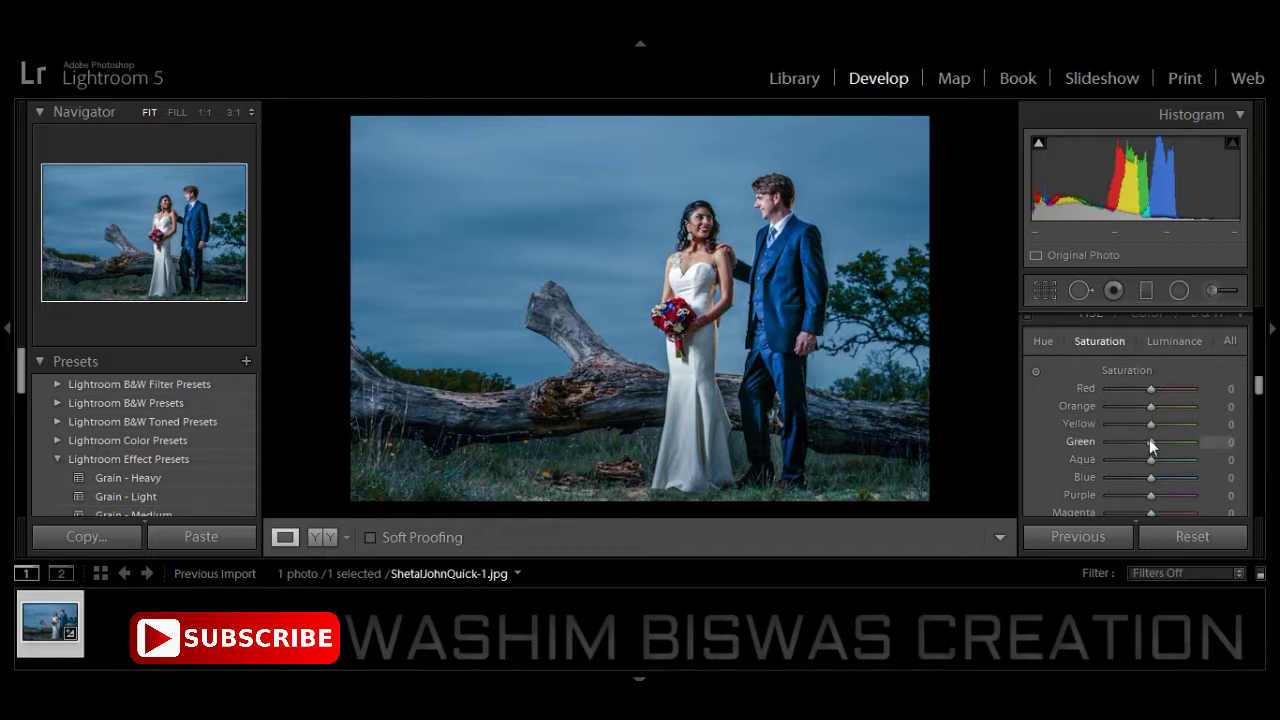
pyautogui.moveTo(1149, 424)
pyautogui.mouseDown()
pyautogui.moveTo(1212, 422)
pyautogui.moveTo(1029, 428)
pyautogui.mouseUp()
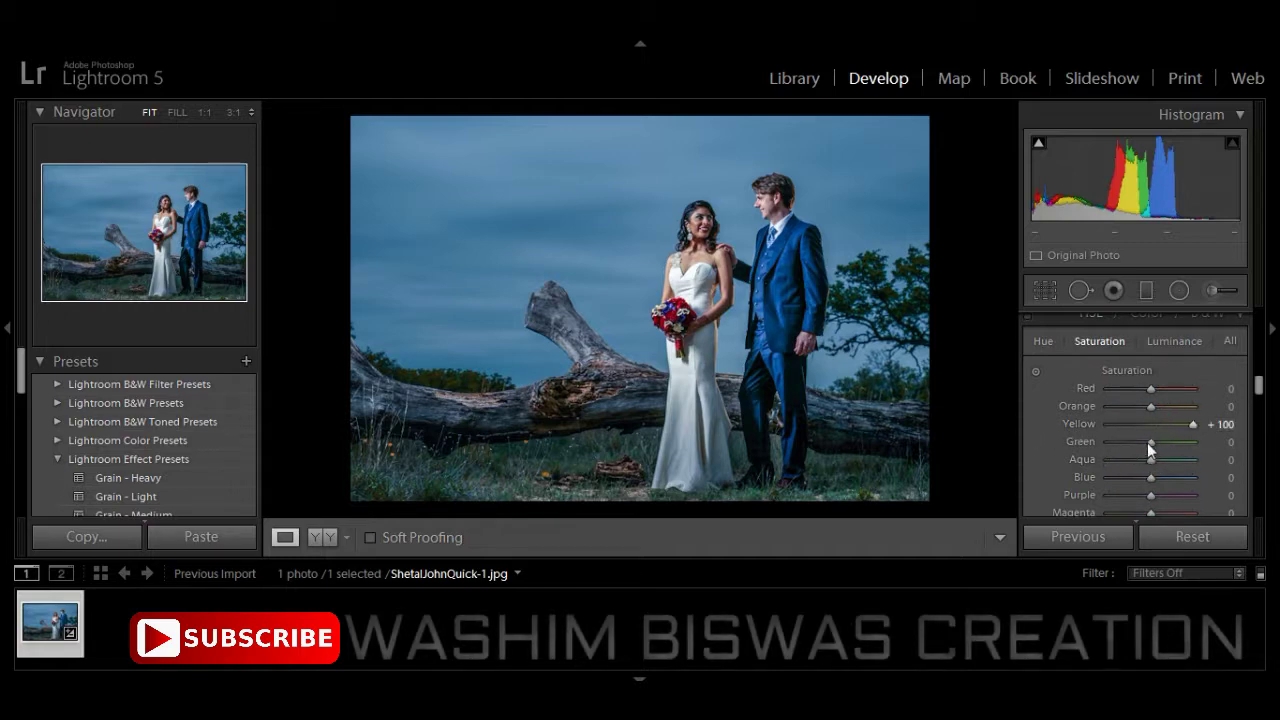
pyautogui.moveTo(1150, 442); pyautogui.dragTo(1212, 442)
pyautogui.moveTo(1150, 442)
pyautogui.mouseDown()
pyautogui.moveTo(1238, 445)
pyautogui.moveTo(1105, 453)
pyautogui.moveTo(1145, 453)
pyautogui.mouseUp()
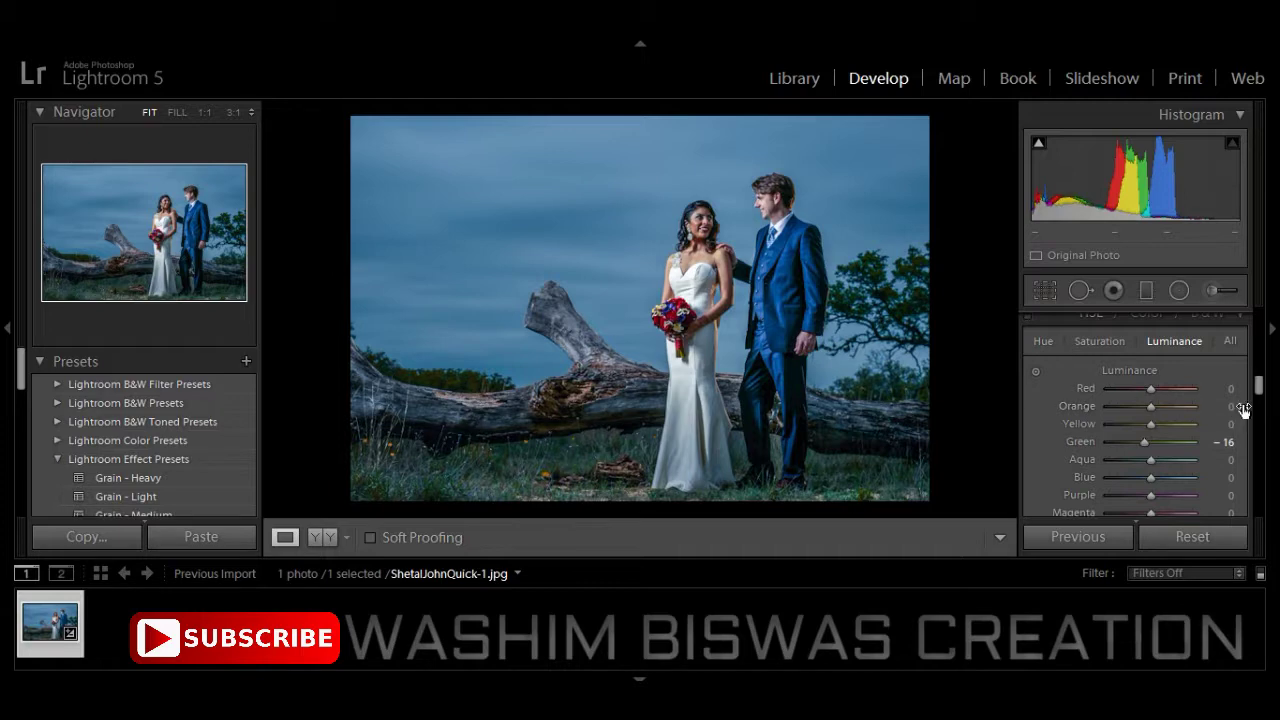
pyautogui.moveTo(1258, 385); pyautogui.dragTo(1263, 450)
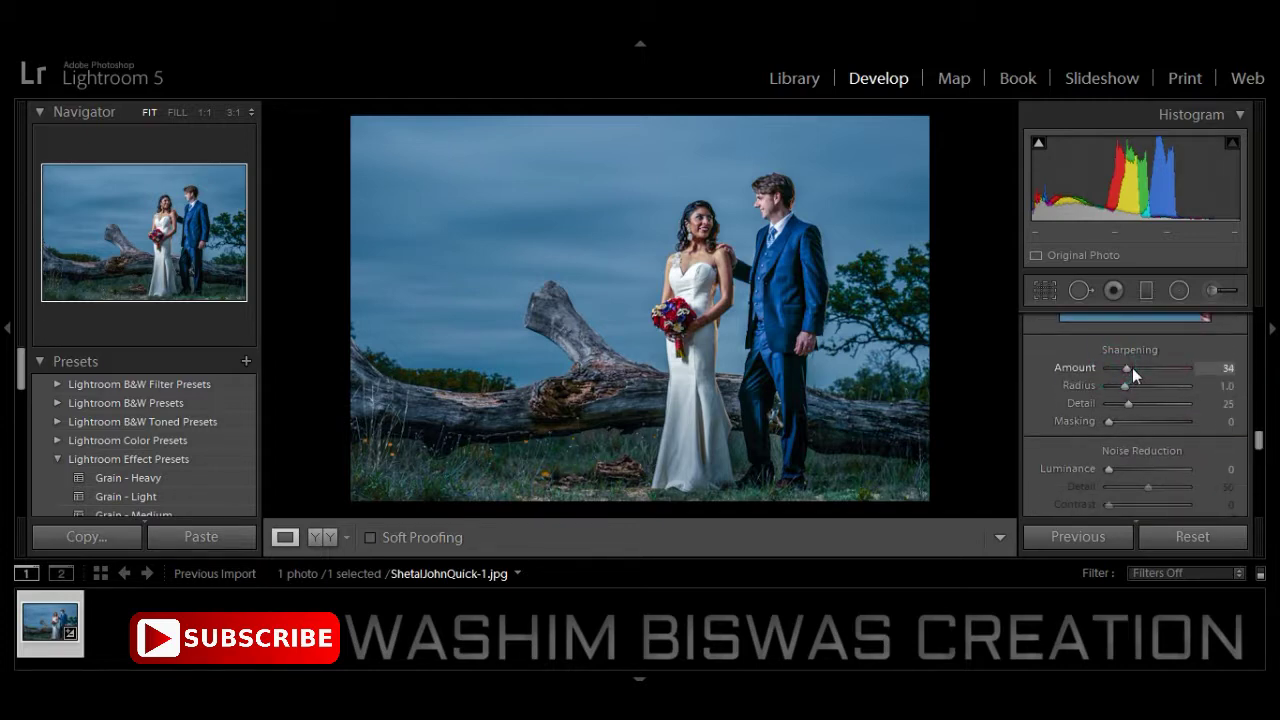
# Set sharpening to Amount 5, Radius 1.1 and Detail 30.
pyautogui.moveTo(1132, 368)
pyautogui.mouseDown()
pyautogui.moveTo(1113, 368)
pyautogui.moveTo(1134, 402)
pyautogui.mouseUp()
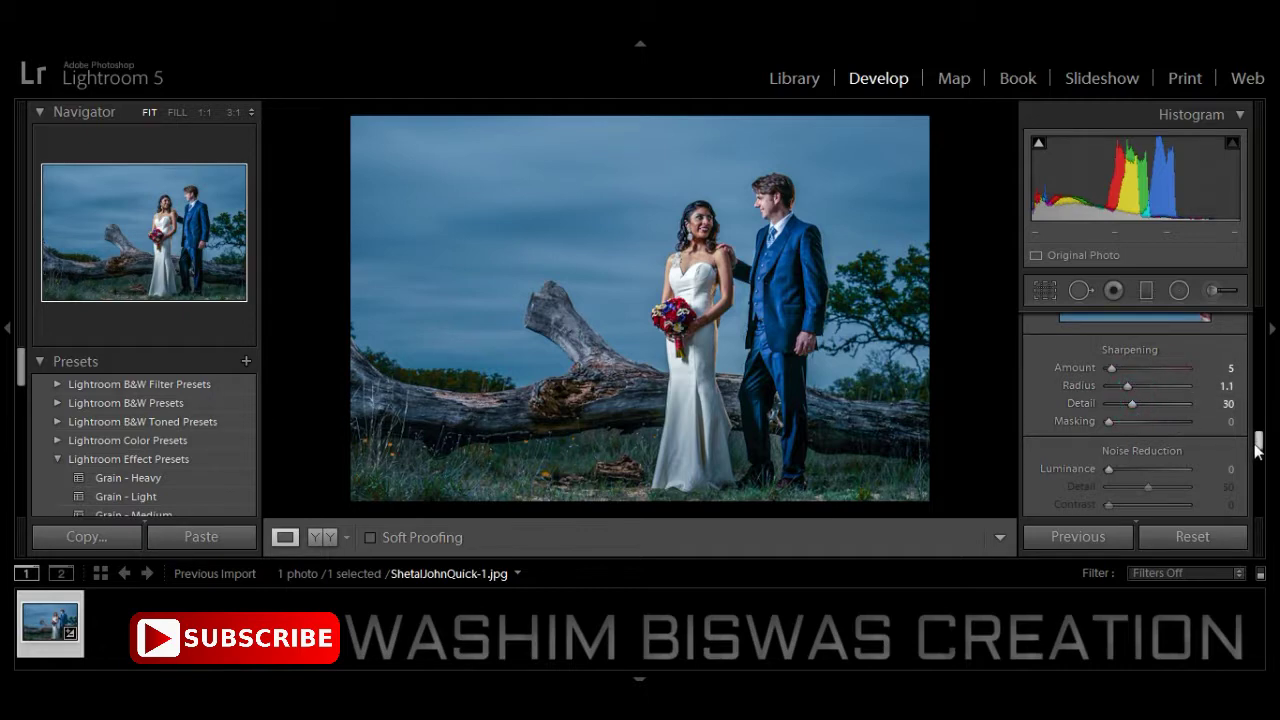
pyautogui.moveTo(1258, 442)
pyautogui.mouseDown()
pyautogui.moveTo(1257, 512)
pyautogui.moveTo(1253, 338)
pyautogui.moveTo(1257, 362)
pyautogui.mouseUp()
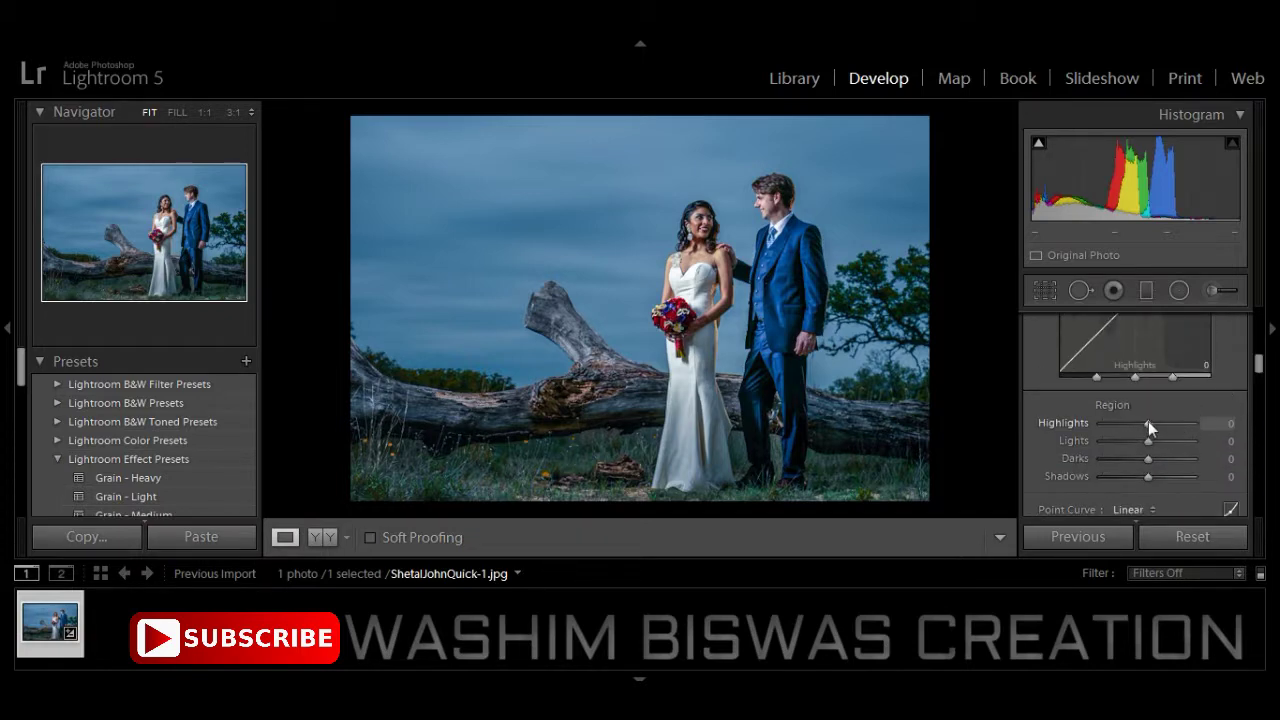
# Set tone curve regions: Highlights +7, Lights +3, Darks +7, Shadows +15.
pyautogui.moveTo(1170, 423)
pyautogui.mouseDown()
pyautogui.moveTo(1118, 423)
pyautogui.moveTo(1152, 423)
pyautogui.moveTo(1165, 442)
pyautogui.moveTo(1153, 443)
pyautogui.moveTo(1157, 476)
pyautogui.mouseUp()
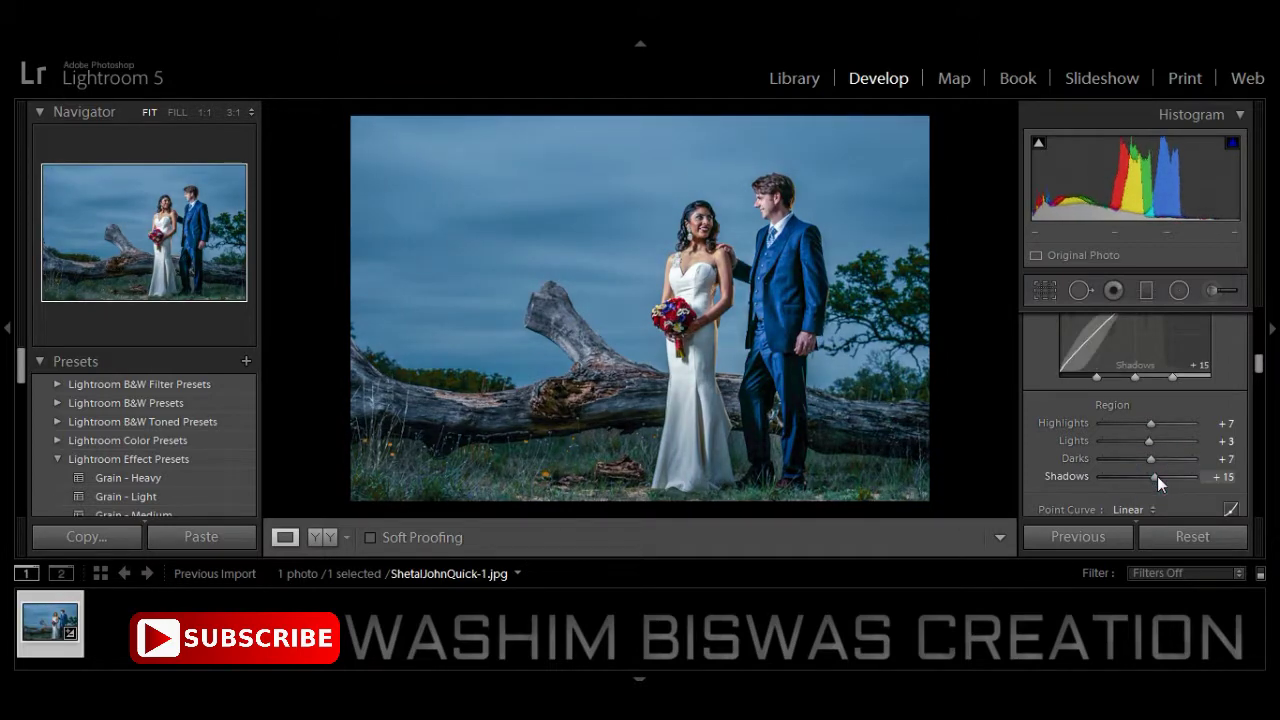
# Try the Spot Removal and Radial Filter tools, then close them and return to the Basic panel.
pyautogui.click(1080, 290)
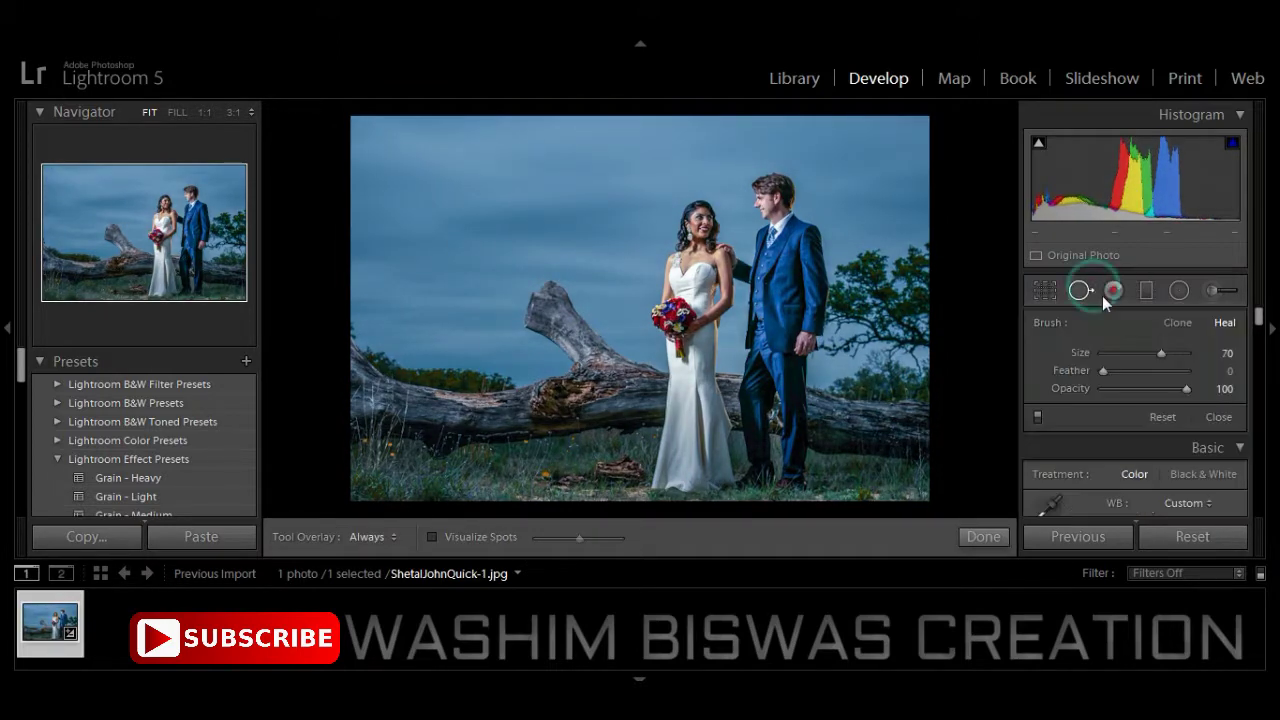
pyautogui.click(1146, 290)
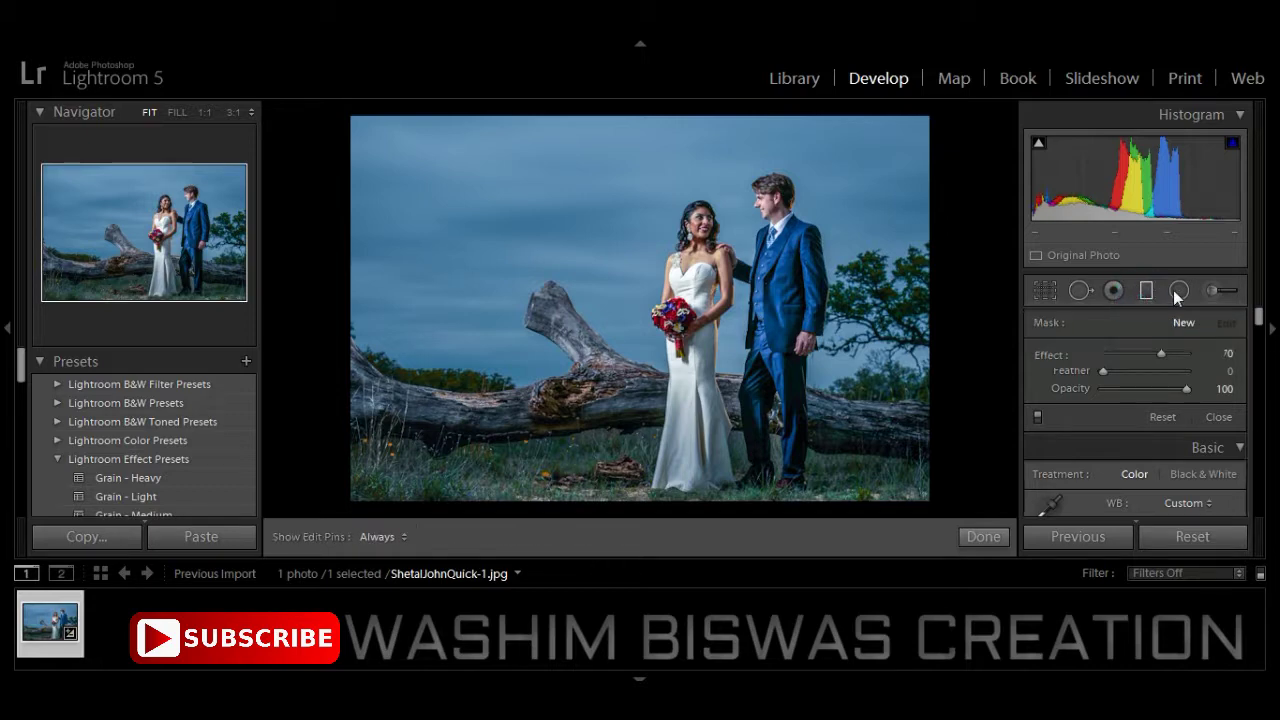
pyautogui.click(1179, 290)
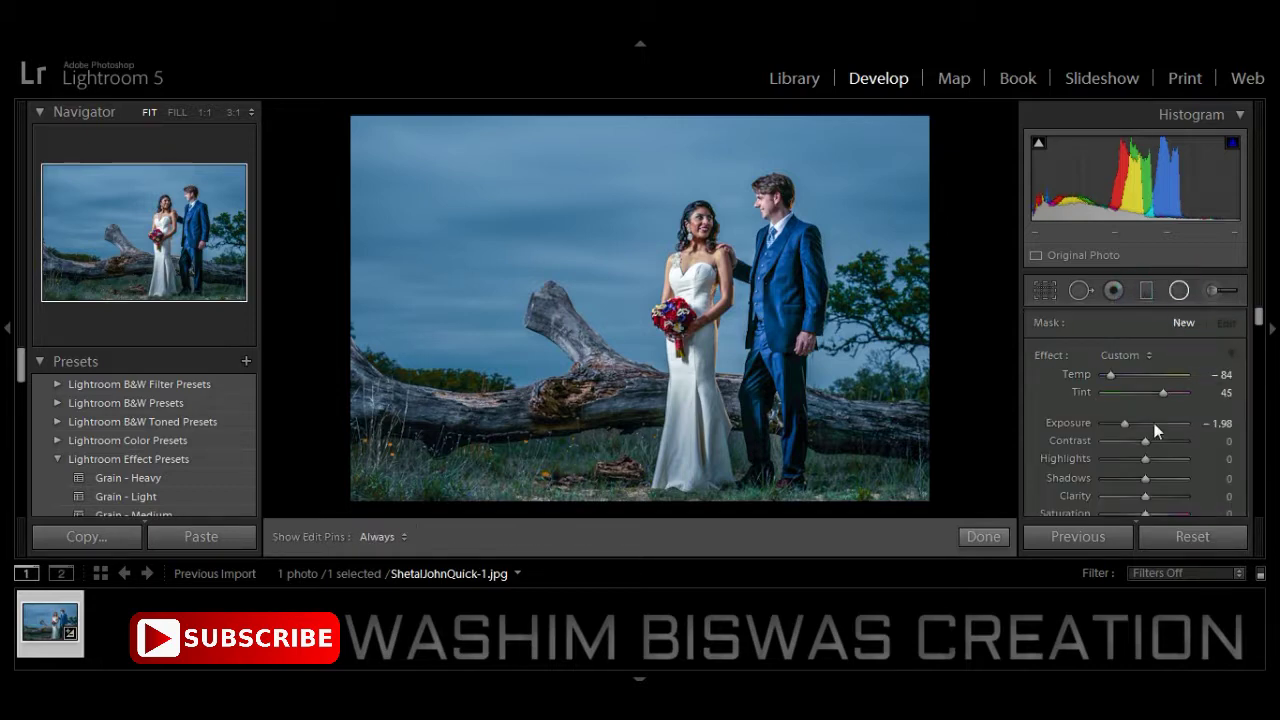
pyautogui.moveTo(1258, 318); pyautogui.dragTo(1257, 338)
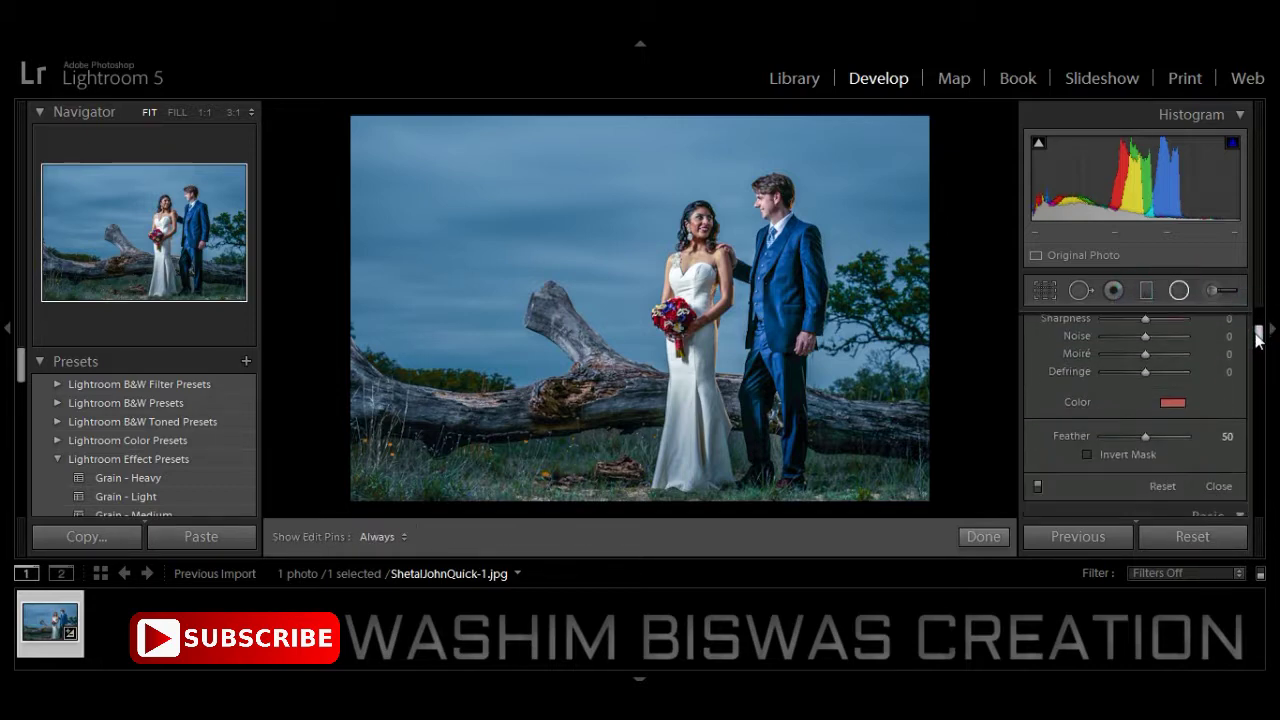
pyautogui.scroll(1, 1257, 338)
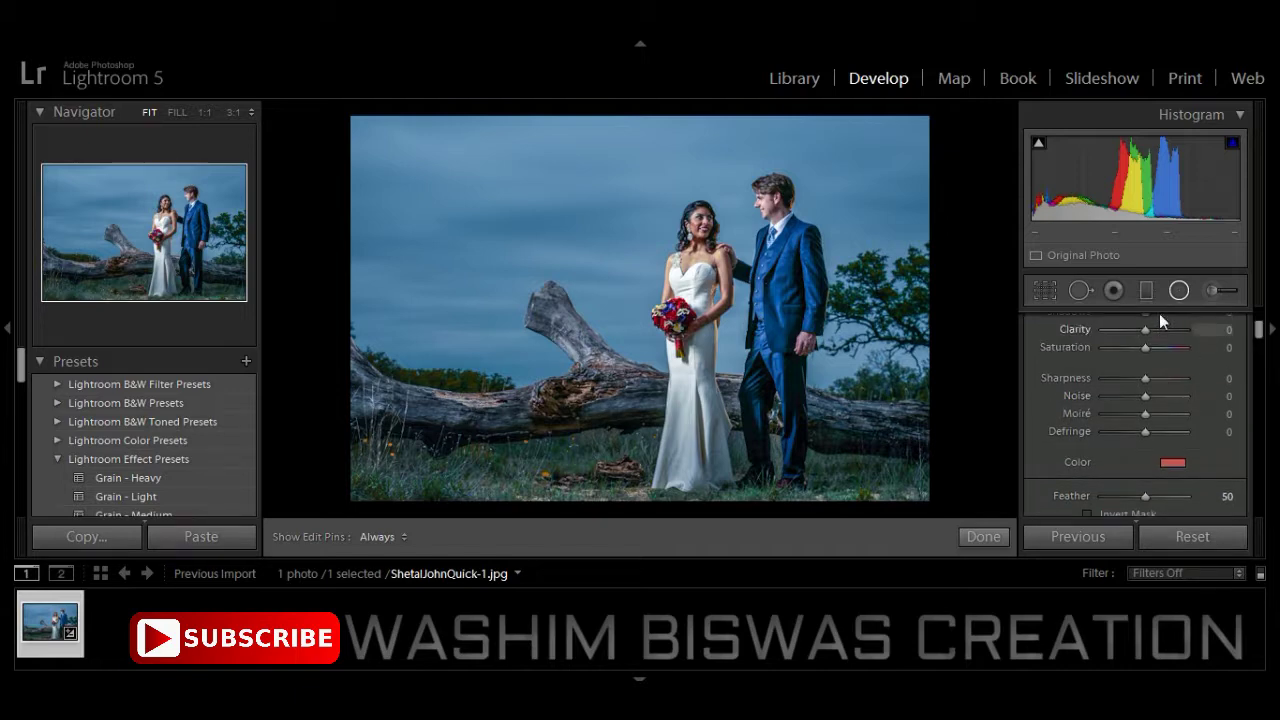
pyautogui.click(1179, 290)
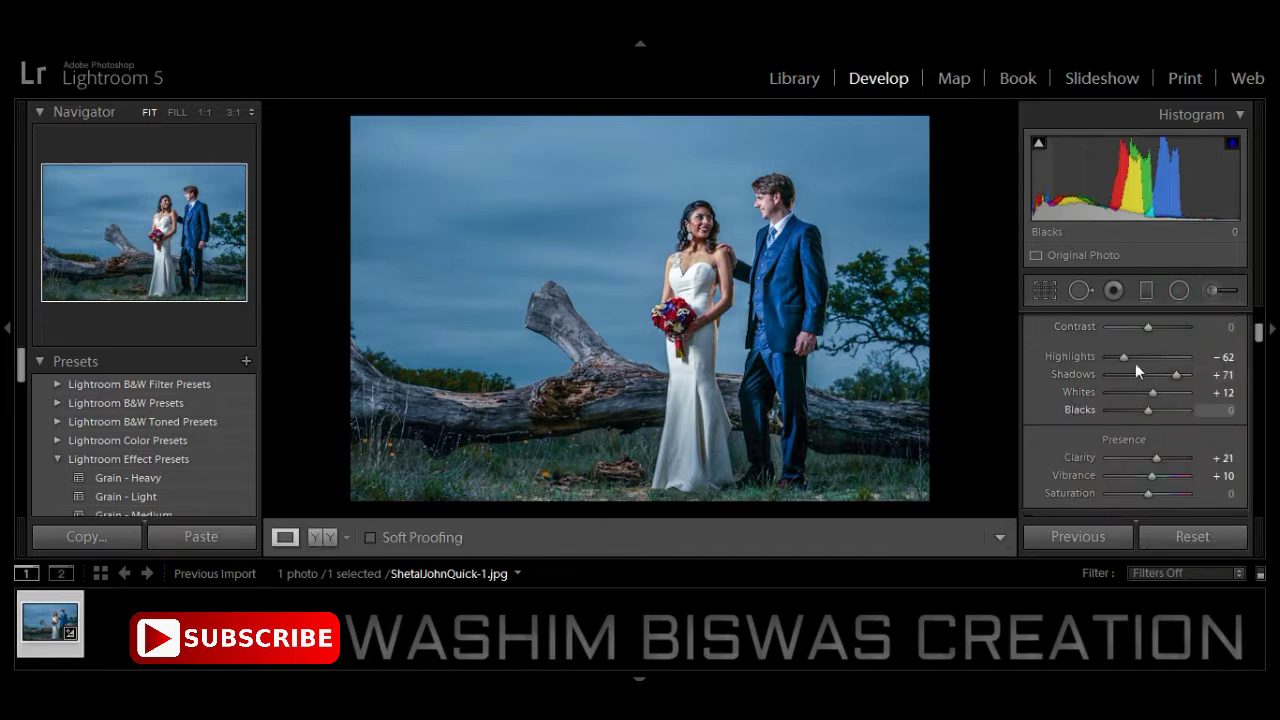
# Scroll the Develop panels down to Camera Calibration.
pyautogui.moveTo(1259, 333); pyautogui.dragTo(1265, 497)
pyautogui.scroll(1, 1263, 378)
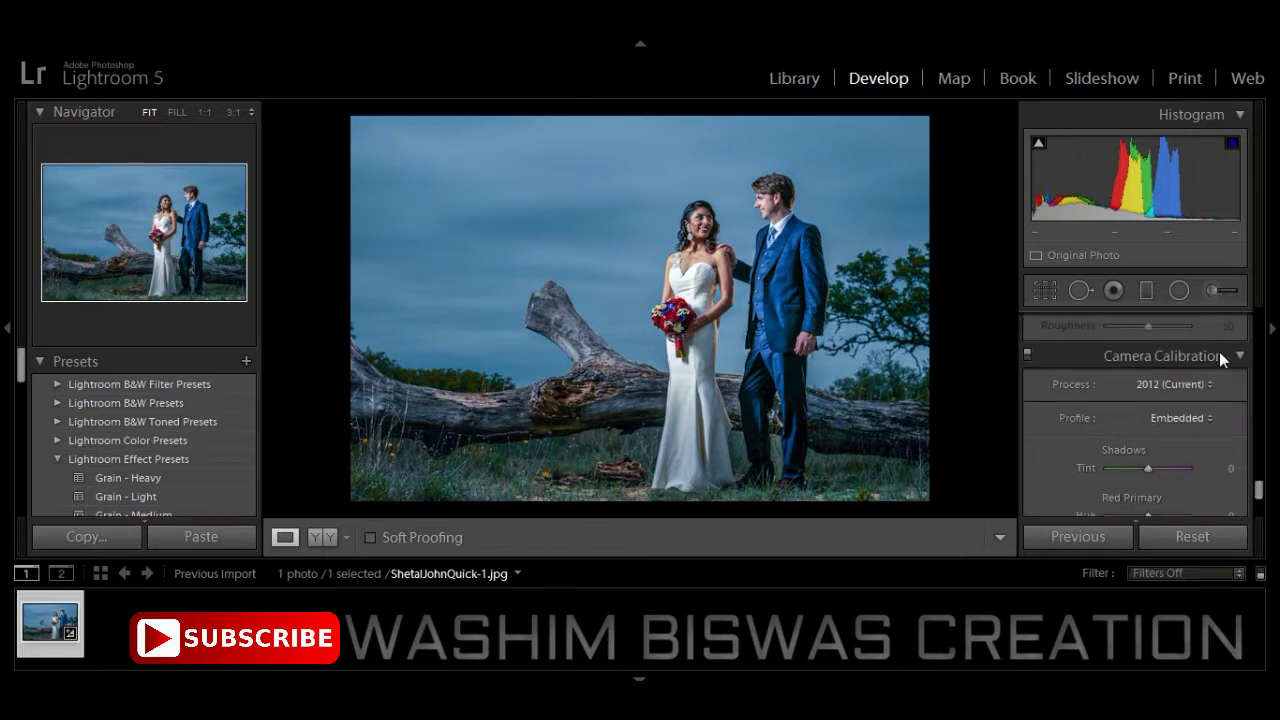
# Set Shadows Tint to -26 and Red Primary to hue -40, saturation -45.
pyautogui.click(1230, 356)
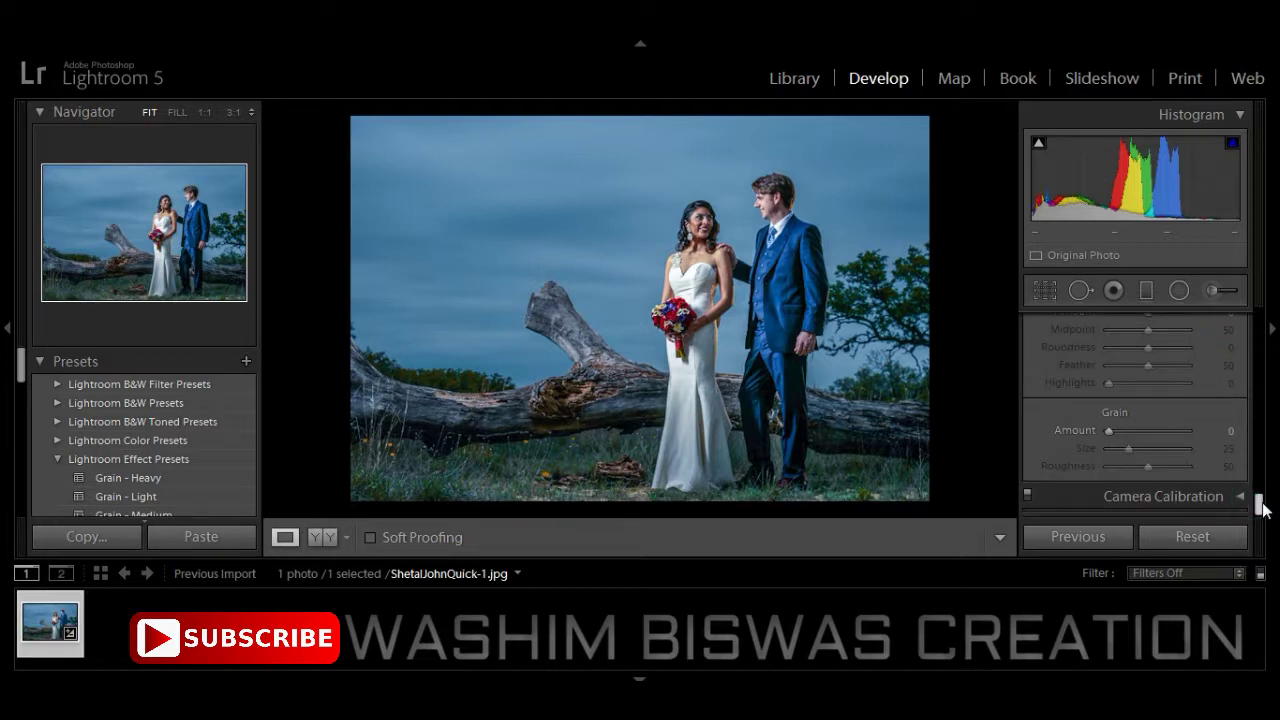
pyautogui.moveTo(1260, 512); pyautogui.dragTo(1262, 503)
pyautogui.scroll(-1, 1248, 505)
pyautogui.click(1228, 500)
pyautogui.moveTo(1148, 449)
pyautogui.mouseDown()
pyautogui.moveTo(1208, 452)
pyautogui.moveTo(1084, 452)
pyautogui.mouseUp()
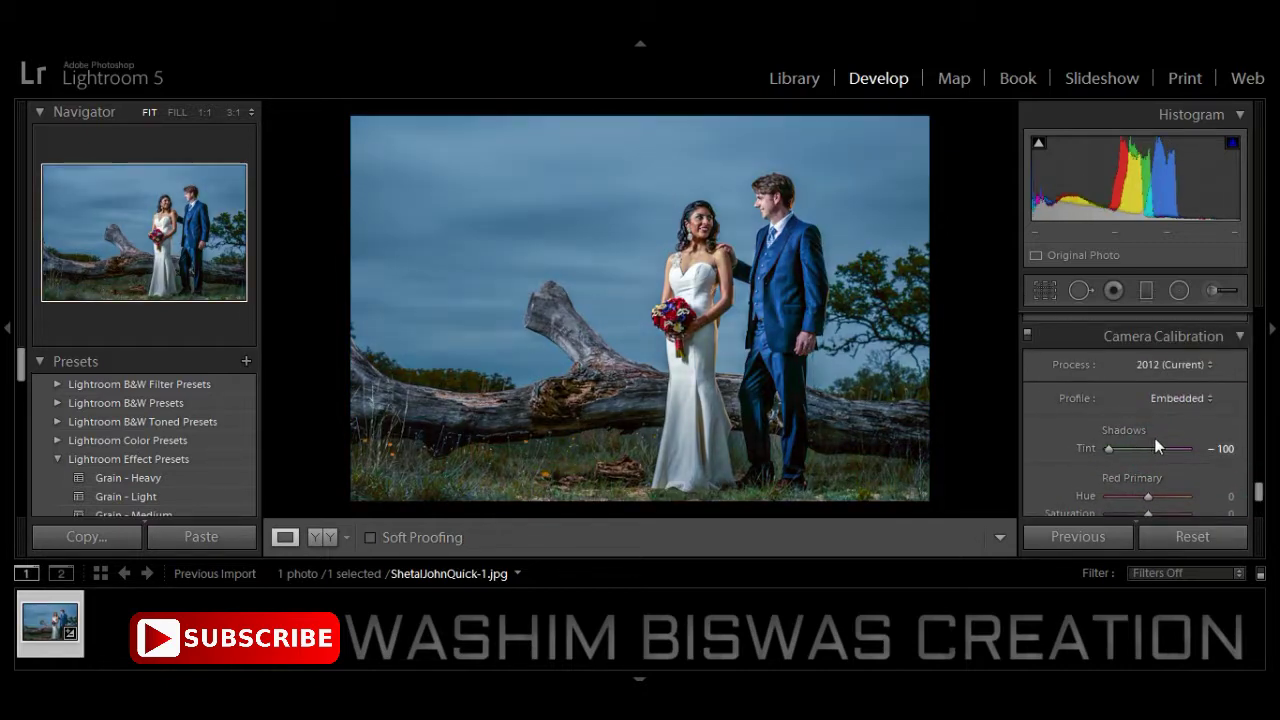
pyautogui.scroll(-1, 1100, 430)
pyautogui.moveTo(1108, 386); pyautogui.dragTo(1137, 386)
pyautogui.moveTo(1153, 437)
pyautogui.mouseDown()
pyautogui.moveTo(1189, 437)
pyautogui.moveTo(1128, 451)
pyautogui.mouseUp()
# Set Green Primary to hue -88, saturation +55, and Blue Primary to -21, +17.
pyautogui.moveTo(1143, 496)
pyautogui.mouseDown()
pyautogui.moveTo(1170, 496)
pyautogui.moveTo(1107, 507)
pyautogui.mouseUp()
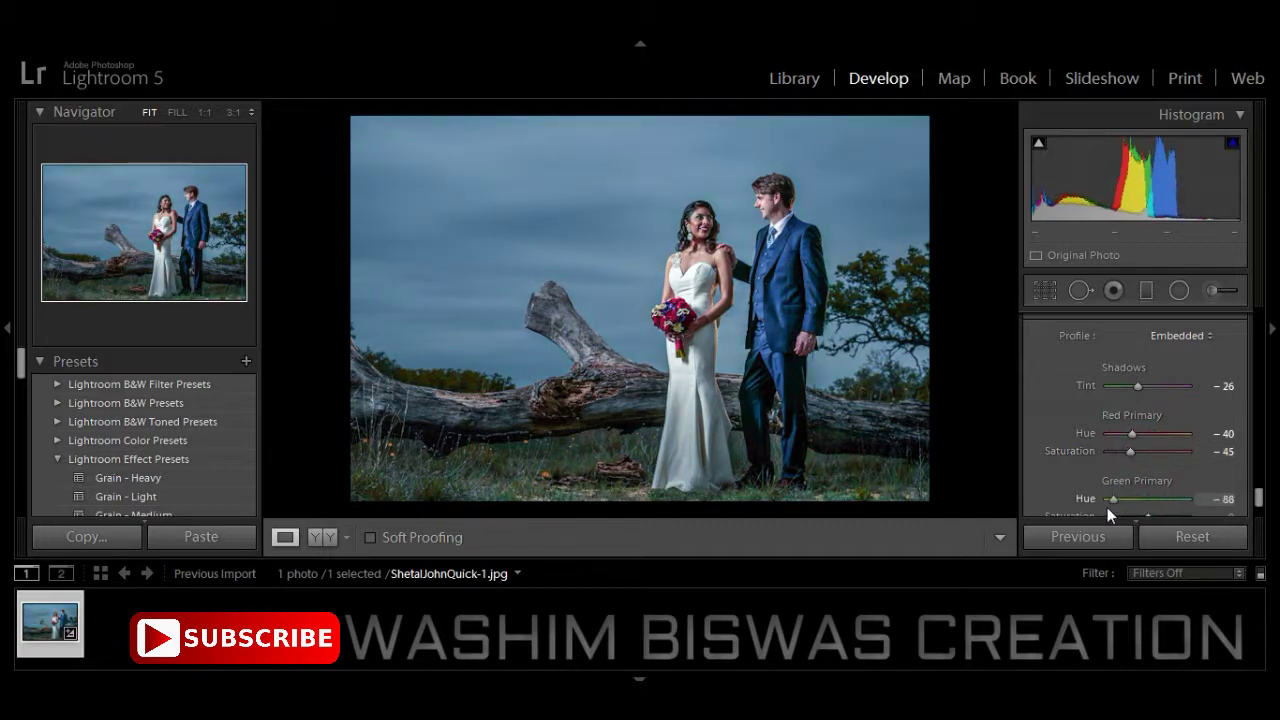
pyautogui.scroll(-1, 1260, 505)
pyautogui.click(1260, 505)
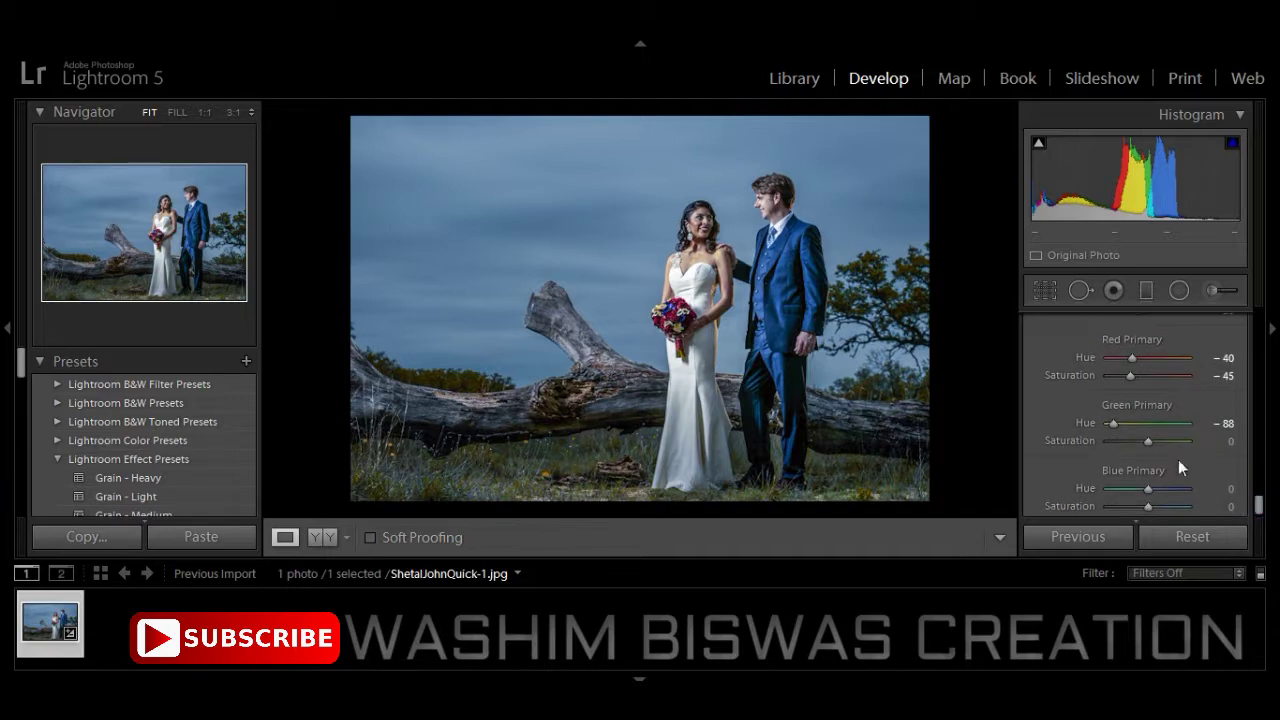
pyautogui.moveTo(1160, 442); pyautogui.dragTo(1172, 441)
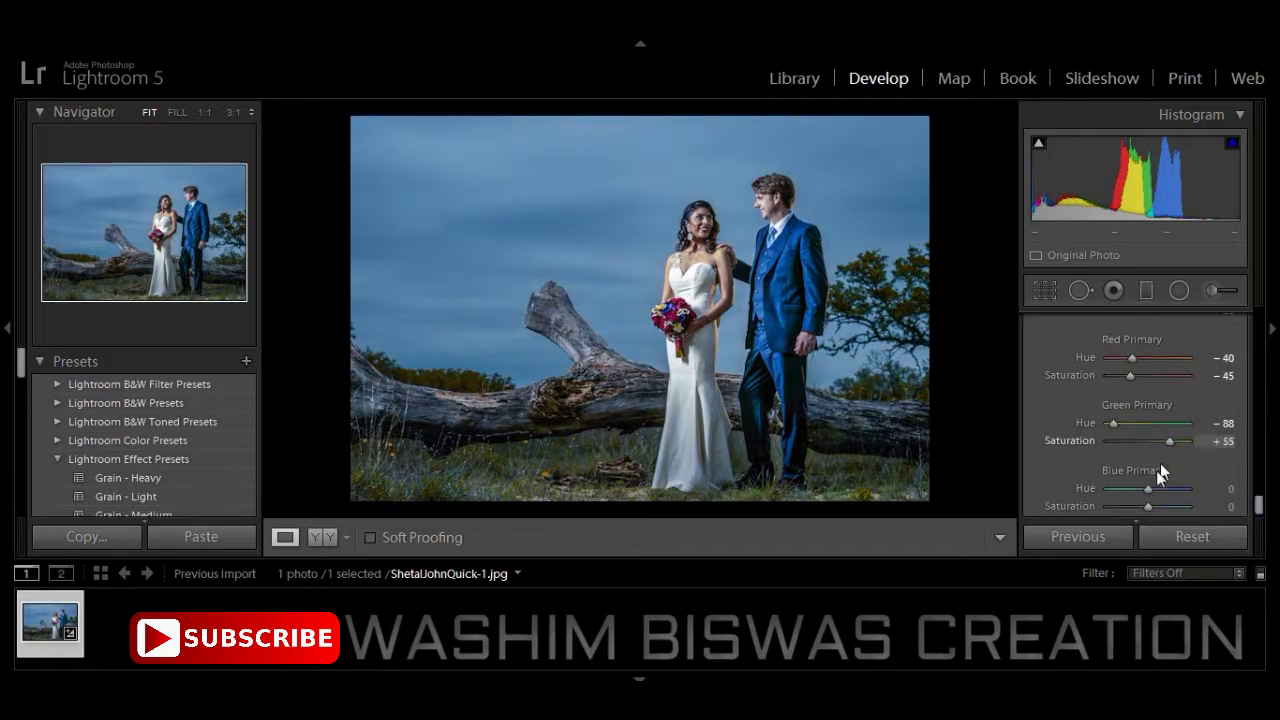
pyautogui.moveTo(1150, 488)
pyautogui.mouseDown()
pyautogui.moveTo(1180, 488)
pyautogui.moveTo(1139, 490)
pyautogui.mouseUp()
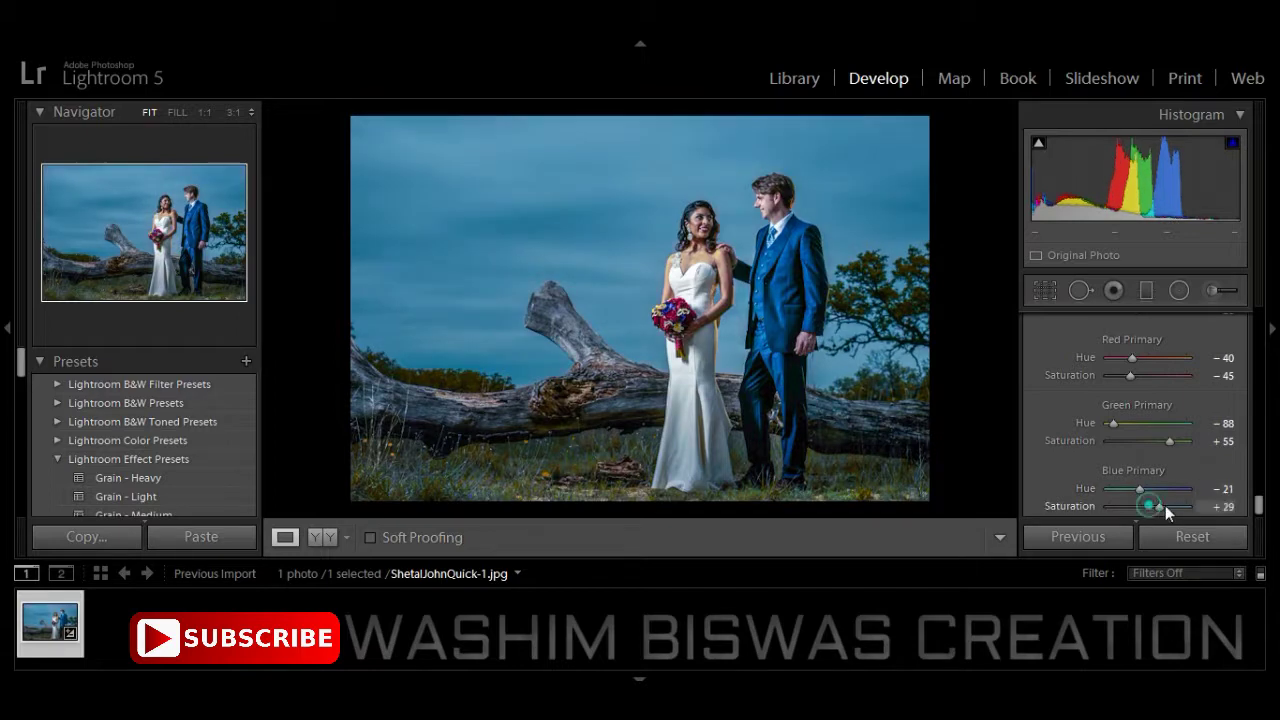
pyautogui.moveTo(1147, 507); pyautogui.dragTo(1156, 506)
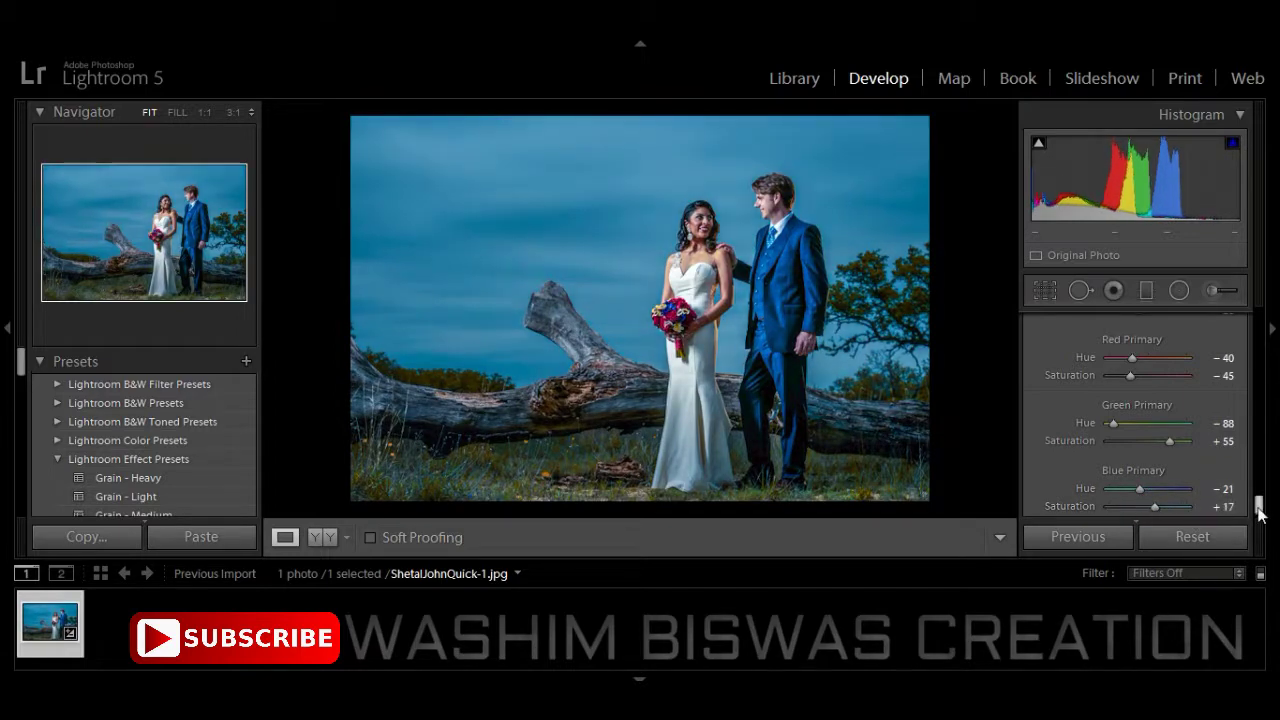
pyautogui.scroll(-1, 1257, 506)
pyautogui.click(1047, 289)
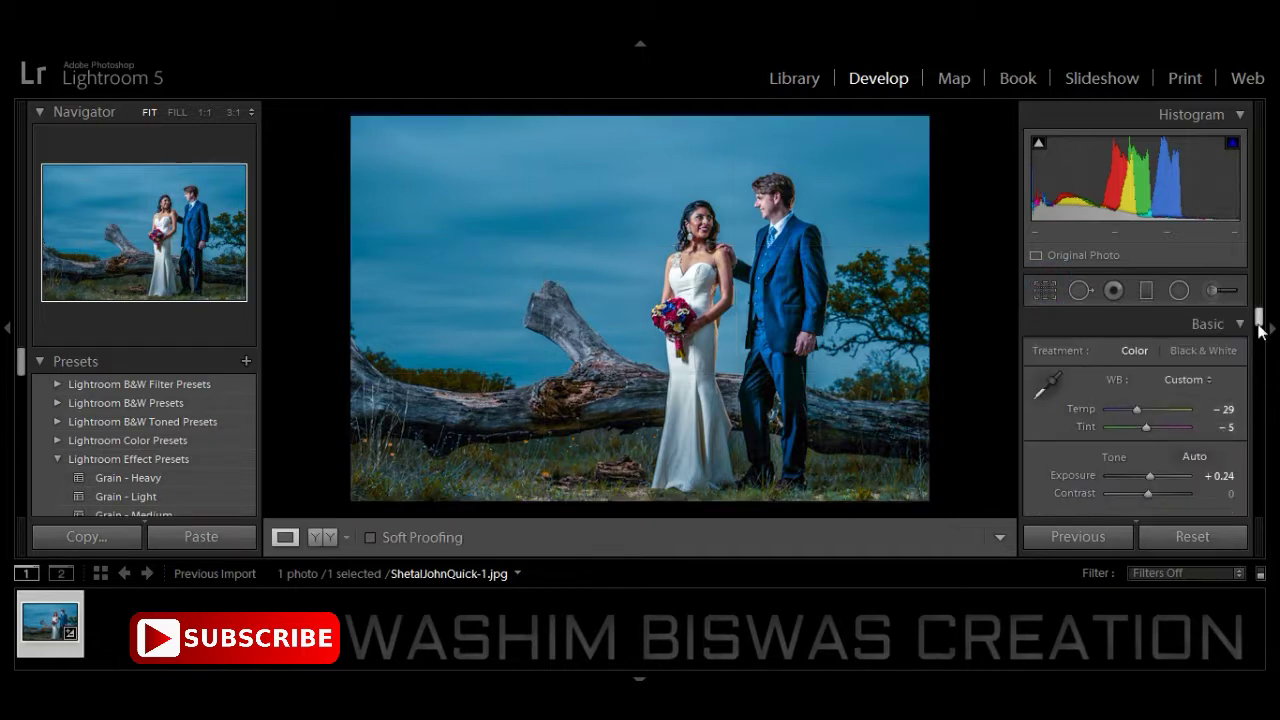
# Raise tone curve Highlights to +13 and add a Highlight Priority vignette, Amount -14, Midpoint 11.
pyautogui.click(1262, 322)
pyautogui.click(1266, 328)
pyautogui.moveTo(1258, 315); pyautogui.dragTo(1258, 373)
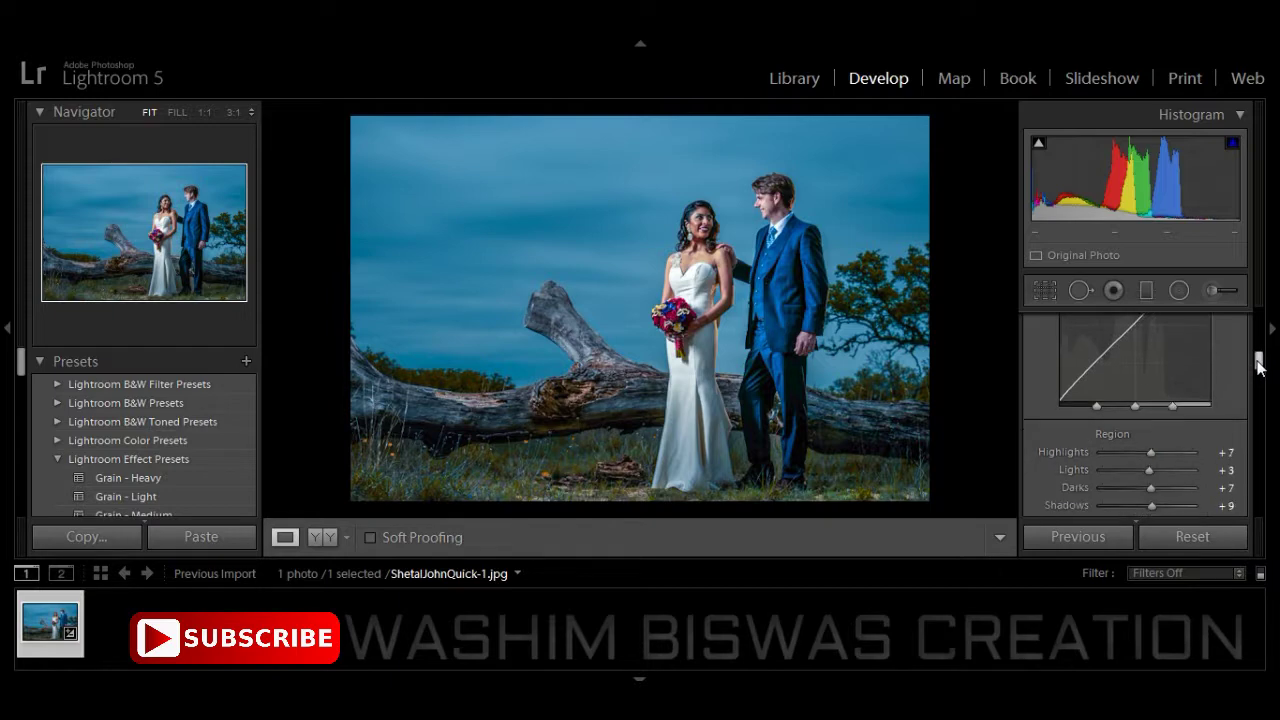
pyautogui.moveTo(1136, 406); pyautogui.dragTo(1118, 404)
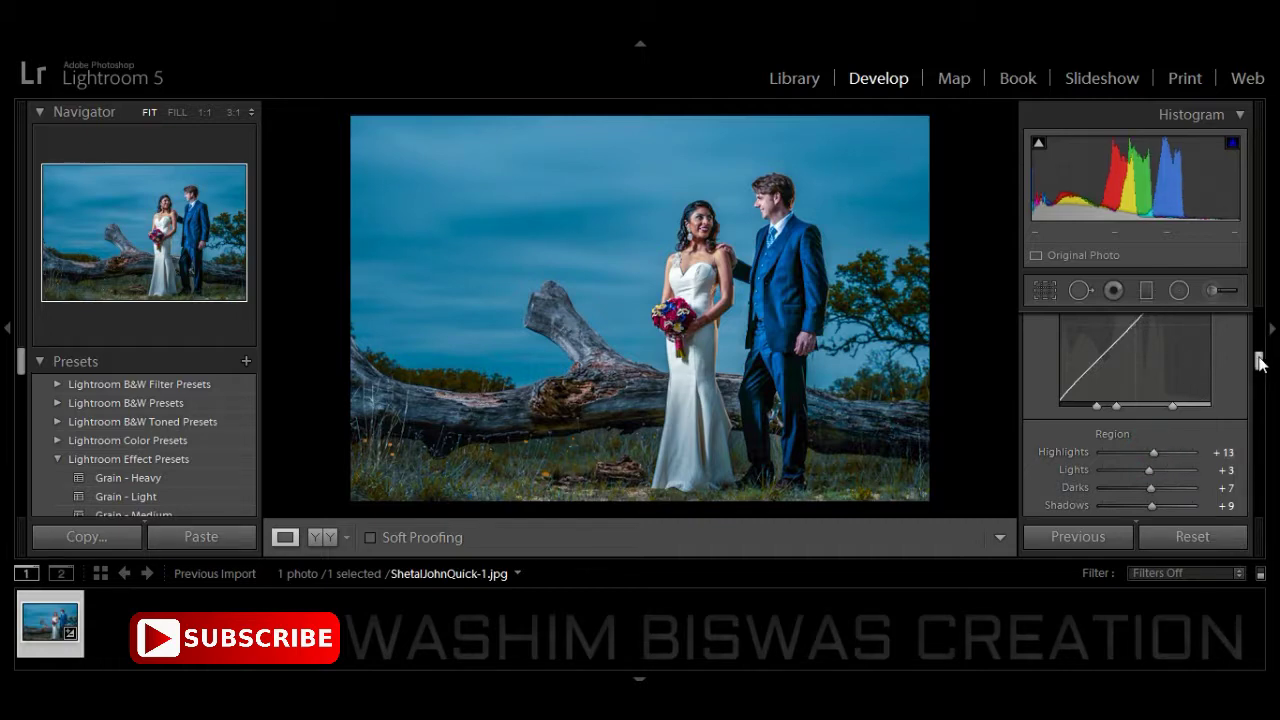
pyautogui.moveTo(1258, 362); pyautogui.dragTo(1257, 474)
pyautogui.moveTo(1144, 402)
pyautogui.mouseDown()
pyautogui.moveTo(1133, 403)
pyautogui.moveTo(1160, 405)
pyautogui.moveTo(1117, 418)
pyautogui.mouseUp()
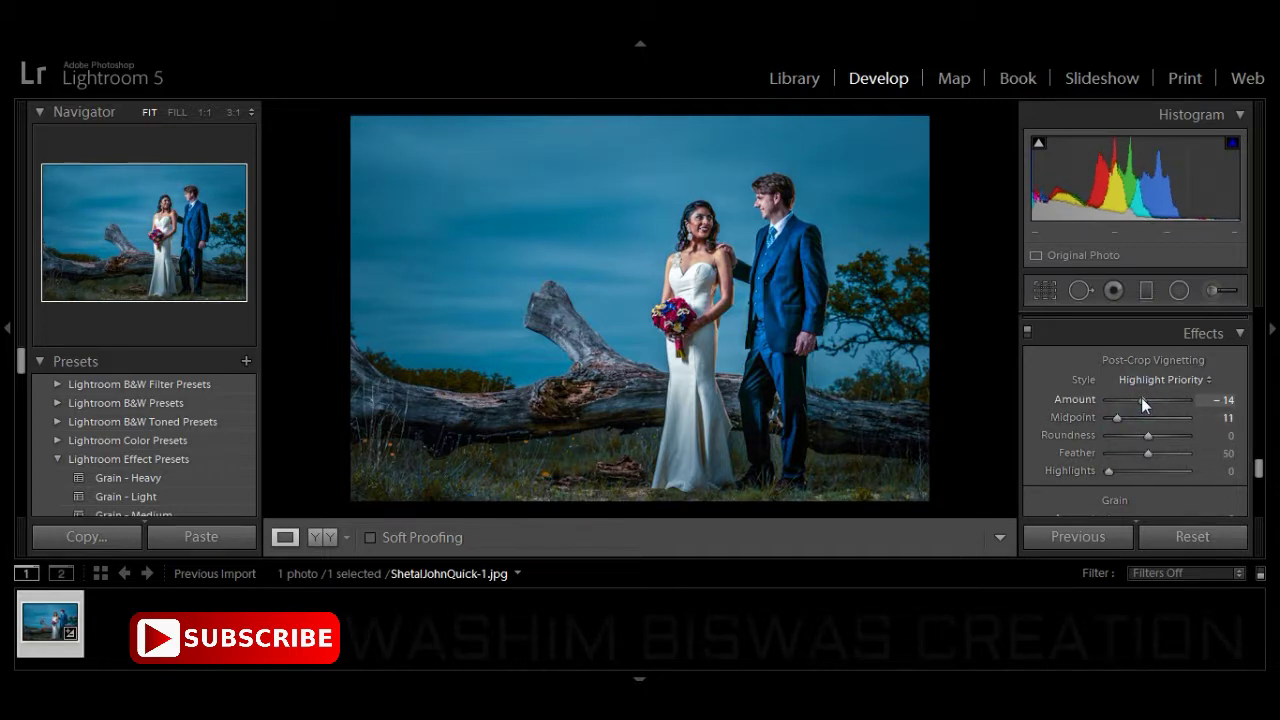
# Deepen the post-crop vignette to Amount -26 with Feather 100.
pyautogui.moveTo(1143, 401); pyautogui.dragTo(1138, 400)
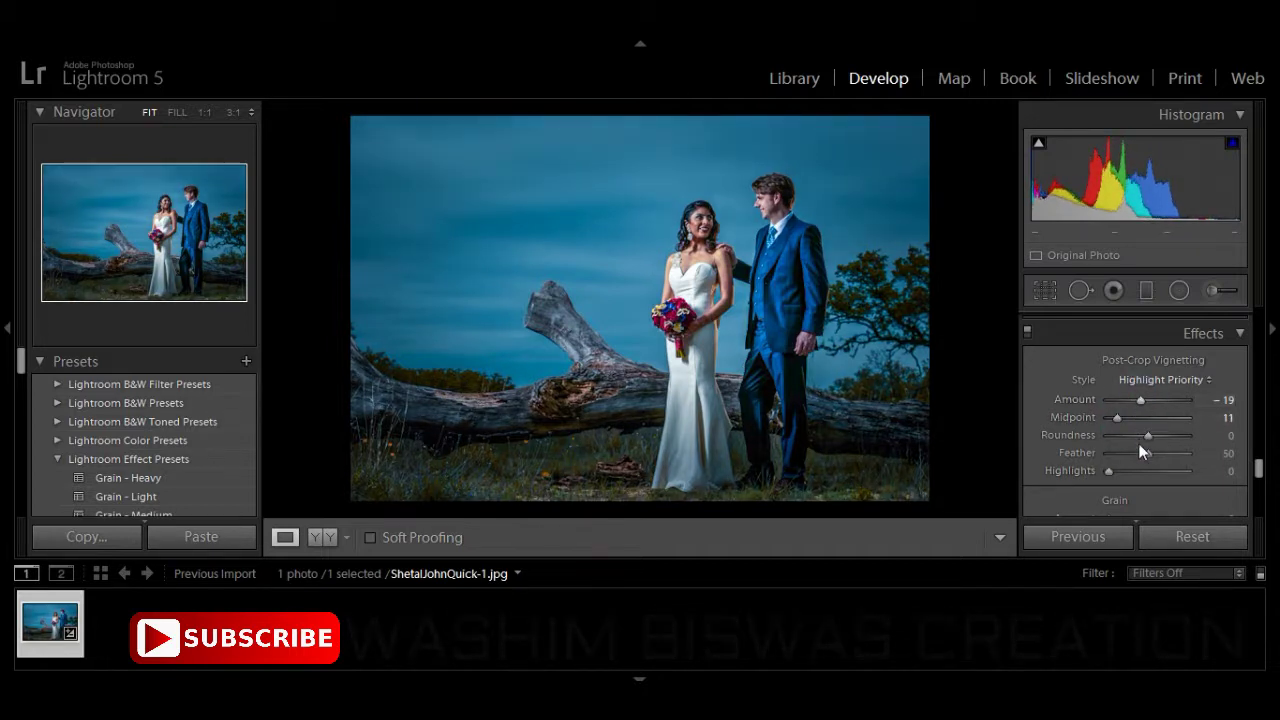
pyautogui.moveTo(1148, 453); pyautogui.dragTo(1200, 455)
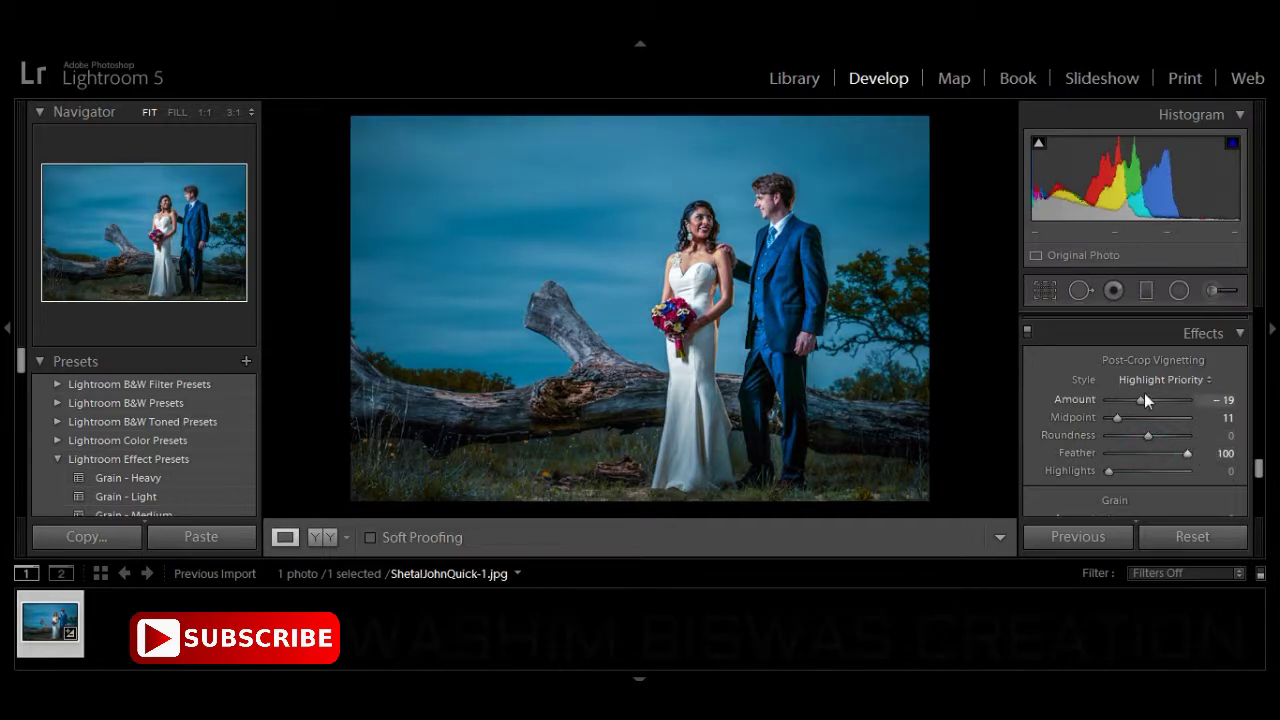
pyautogui.moveTo(1138, 400); pyautogui.dragTo(1136, 400)
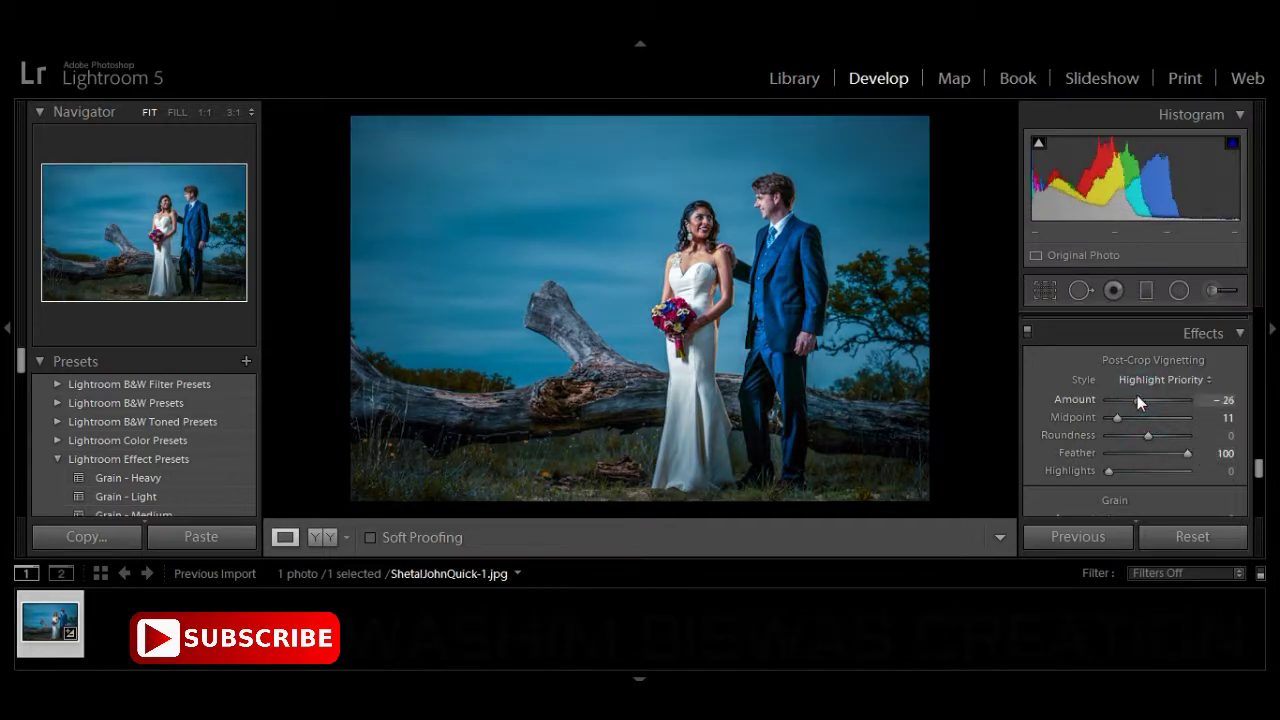
pyautogui.moveTo(1258, 470)
pyautogui.mouseDown()
pyautogui.moveTo(1258, 510)
pyautogui.moveTo(1274, 378)
pyautogui.mouseUp()
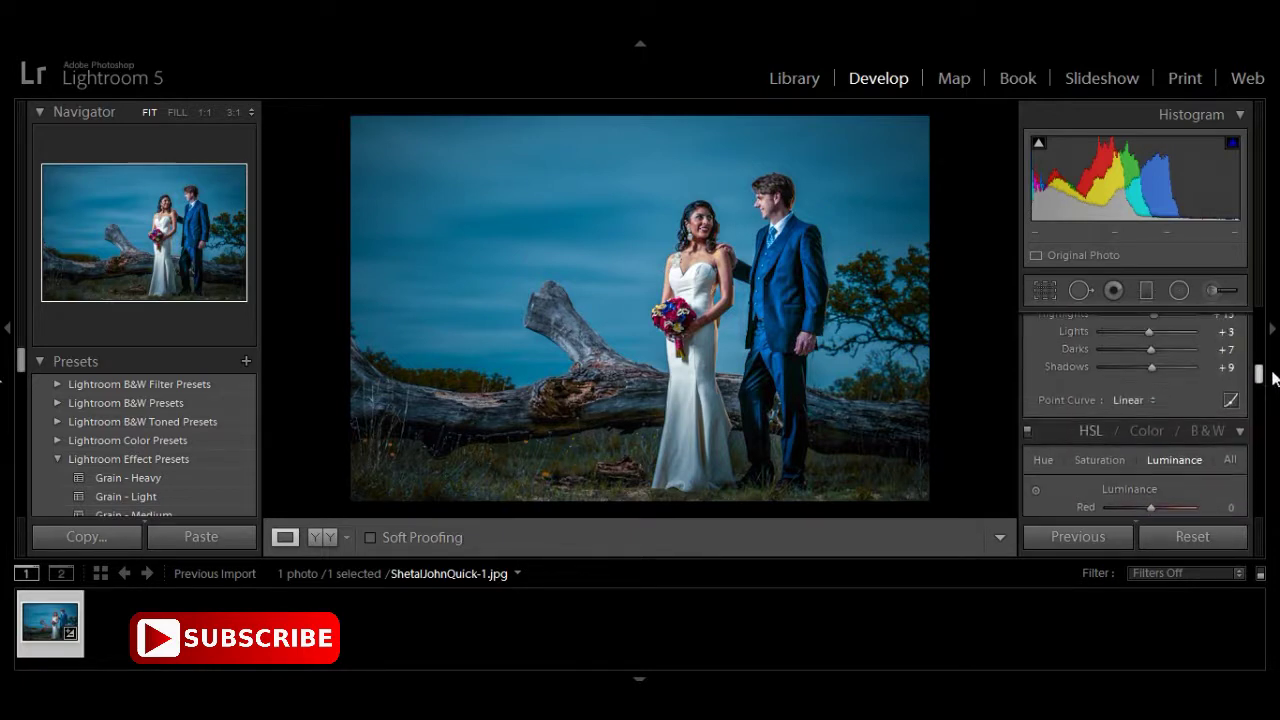
# Raise Exposure in the Basic panel from +0.24 to about +0.71.
pyautogui.scroll(10, 1170, 421)
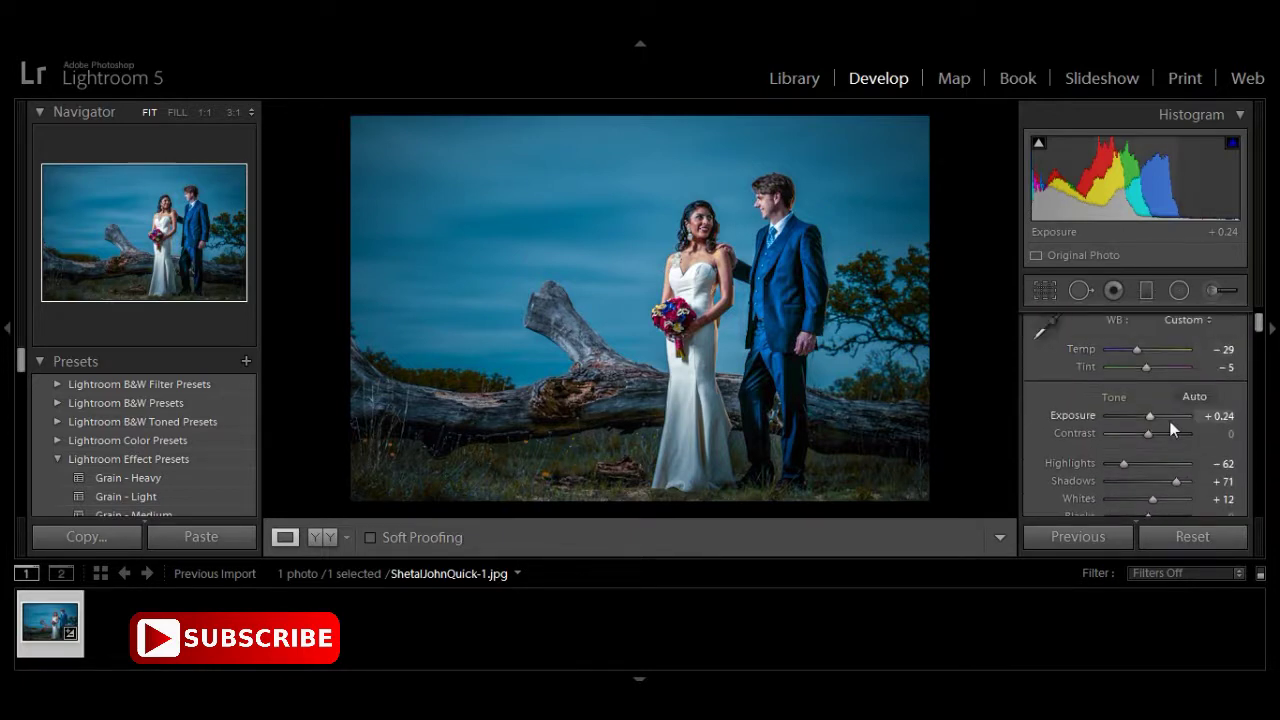
pyautogui.moveTo(1153, 414); pyautogui.dragTo(1157, 414)
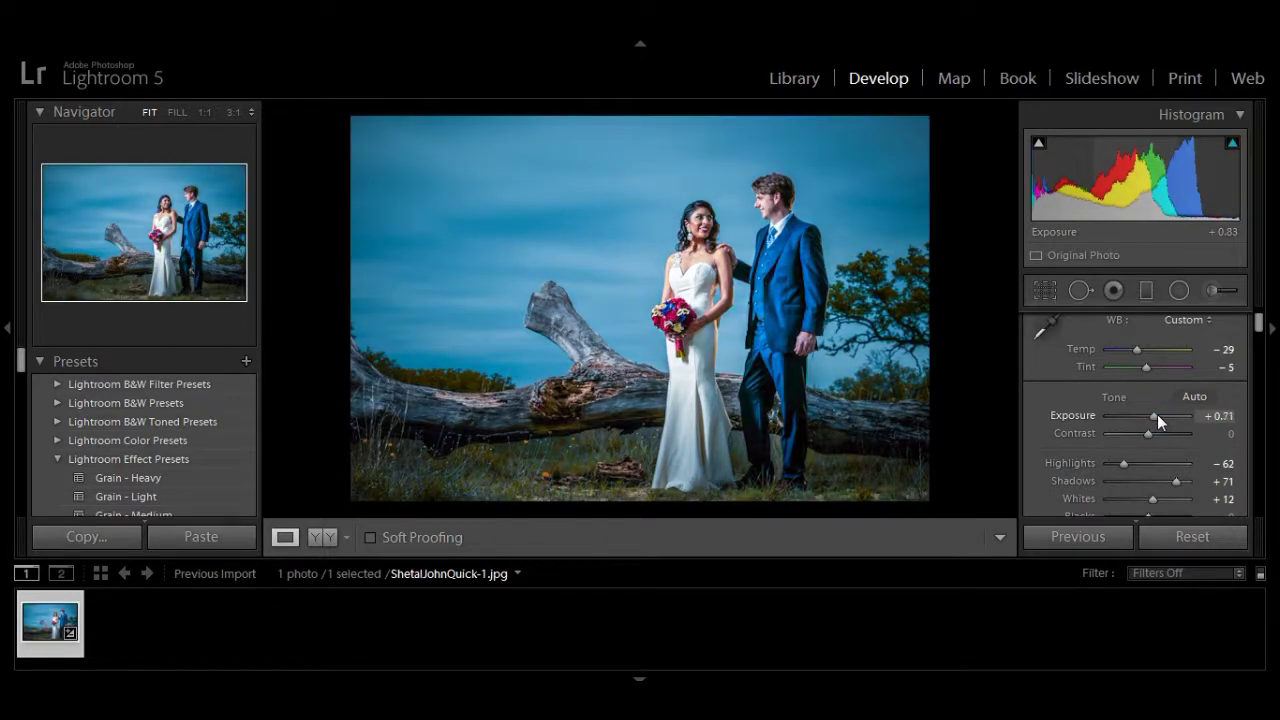